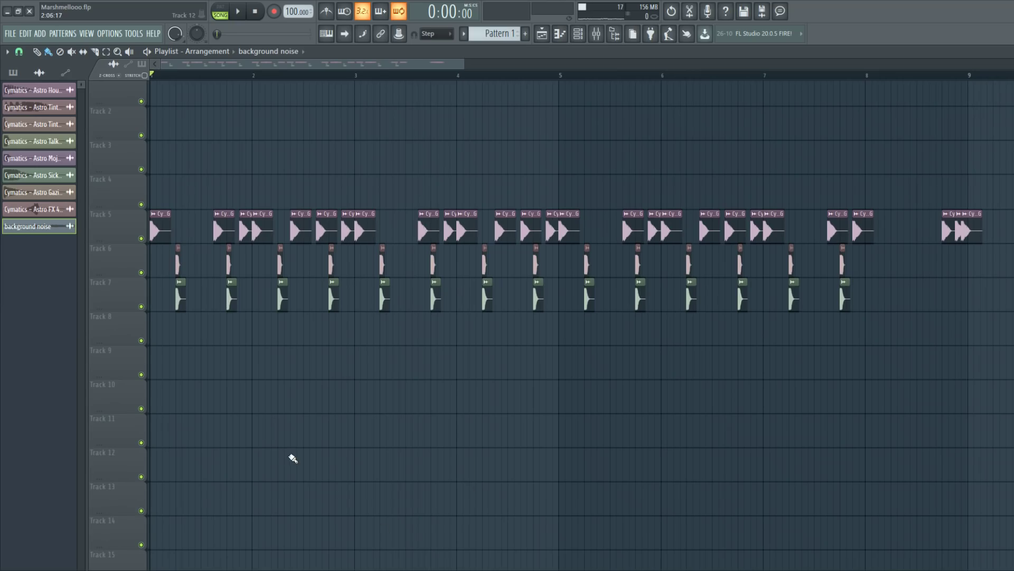
- Scroll up the playlist over the Cymatics kick, clap and snare clips on Tracks 5, 6 and 7
scroll(153, 242, up, 3)
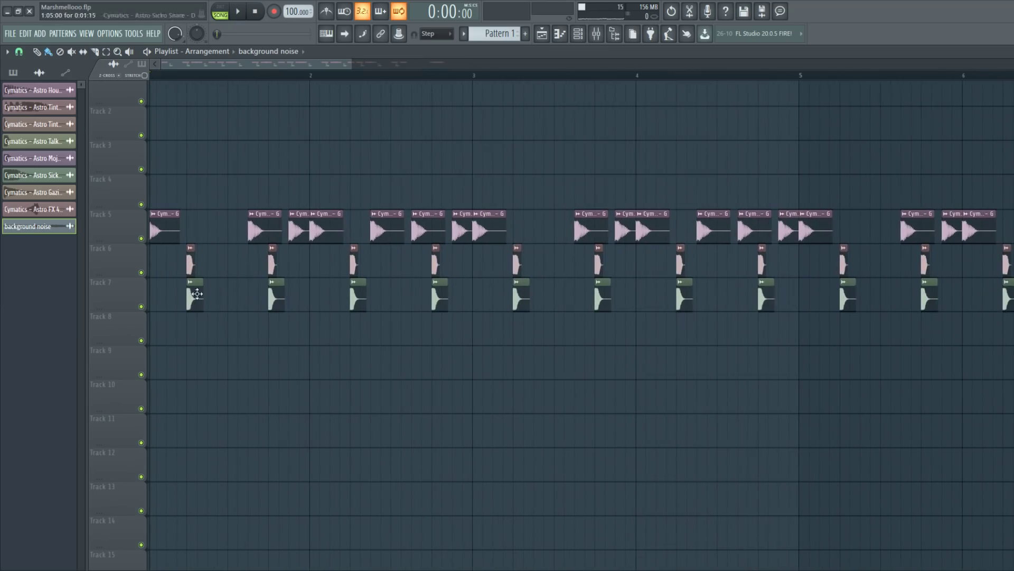
- Play the drum groove, stop it at the start, and play it again
scroll(146, 295, down, 2)
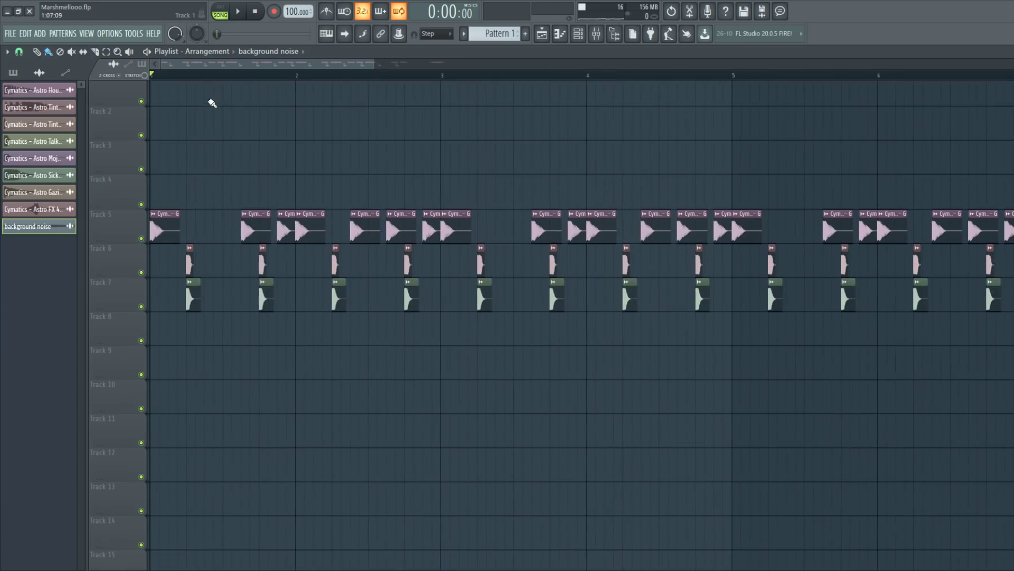
key(space)
scroll(525, 534, down, 3)
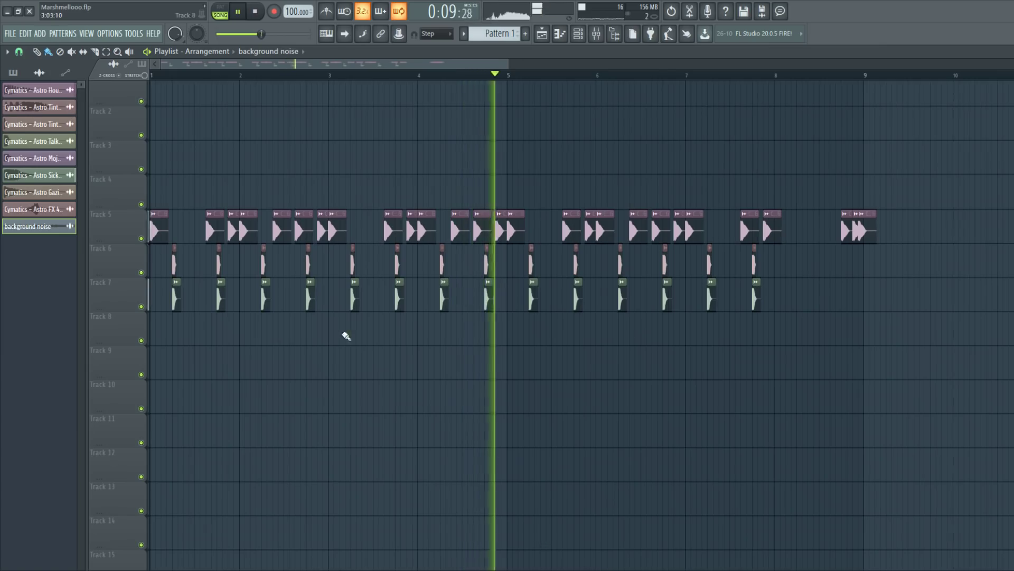
key(space)
scroll(457, 294, up, 2)
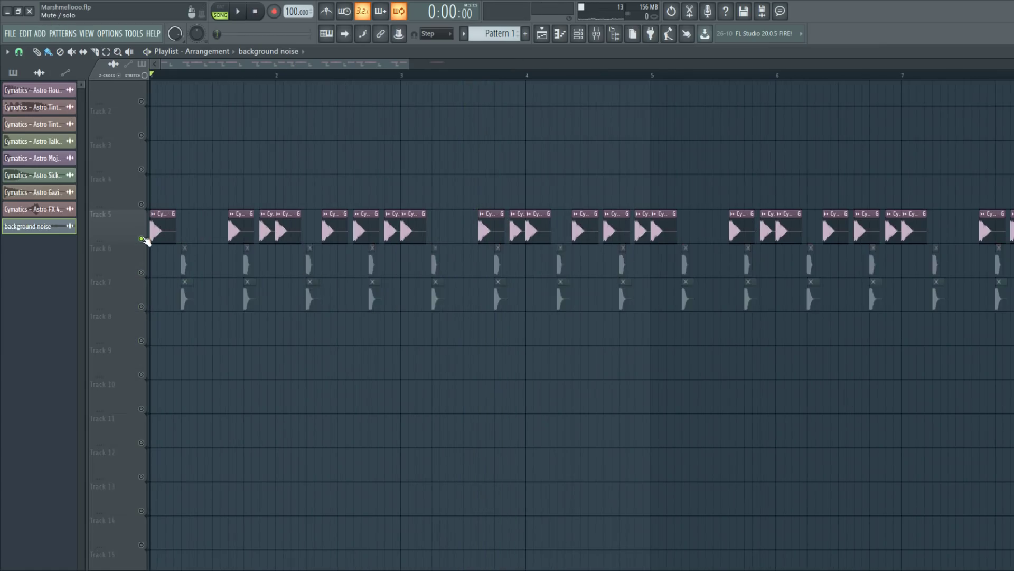
scroll(153, 236, up, 4)
key(space)
- Solo the clap on Track 6, then solo only the snare on Track 7 and play it
right_click(141, 272)
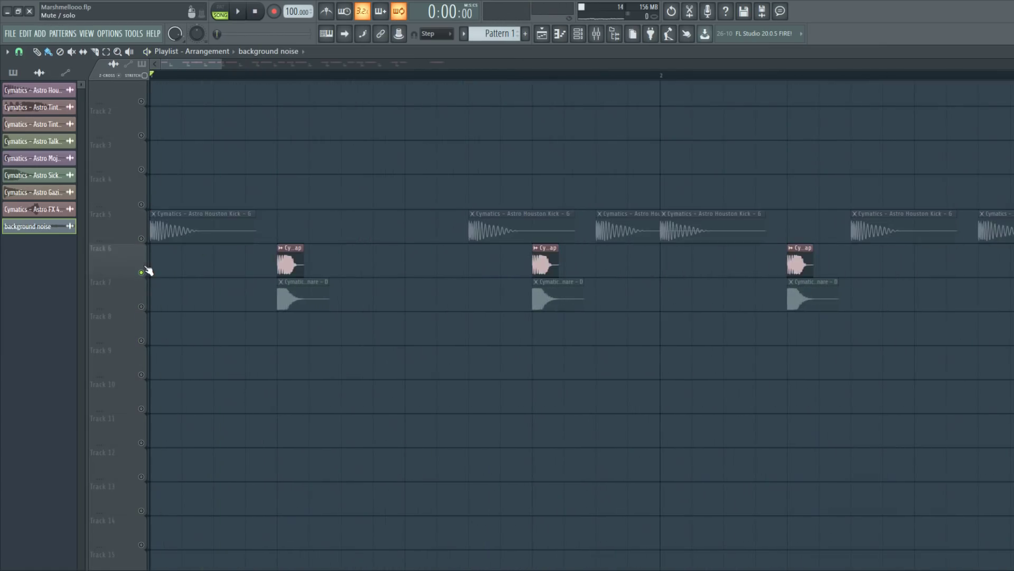
click(275, 74)
key(space)
key(space)
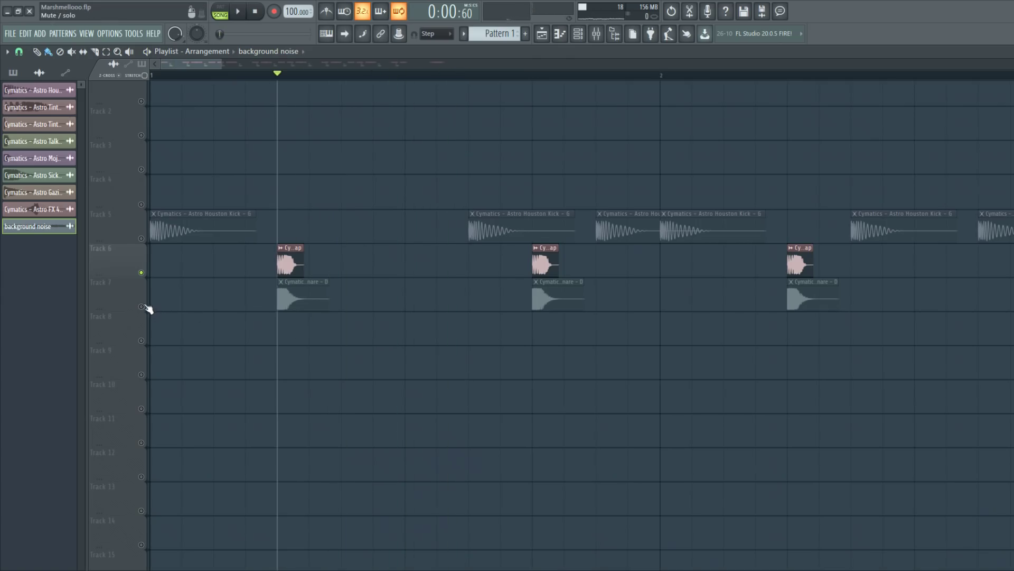
right_click(141, 306)
key(space)
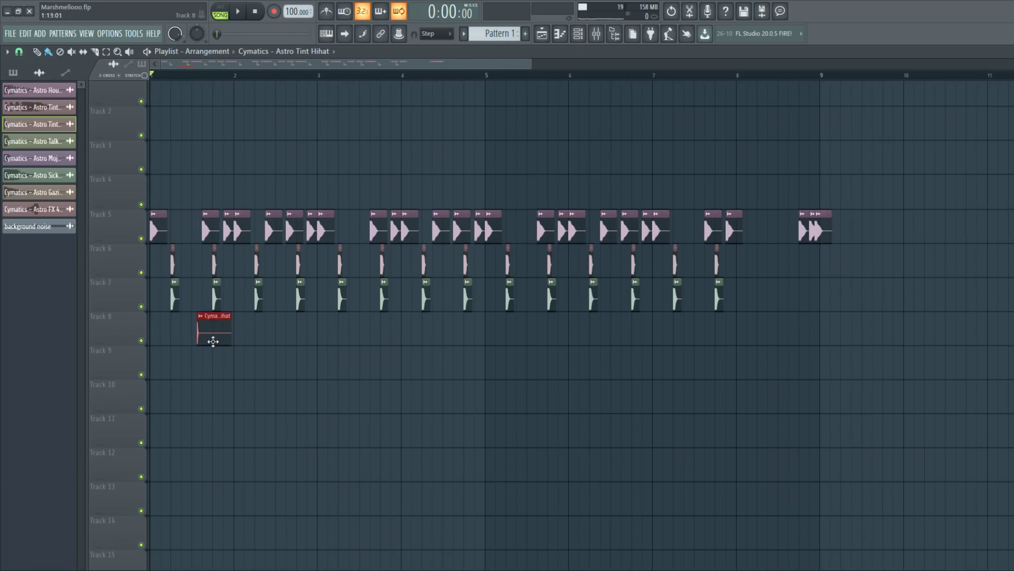
- Paint Astro Tint Hihat clips along Track 8 during playback, then undo them
key(space)
ctrl+scroll(172, 330, up, 3)
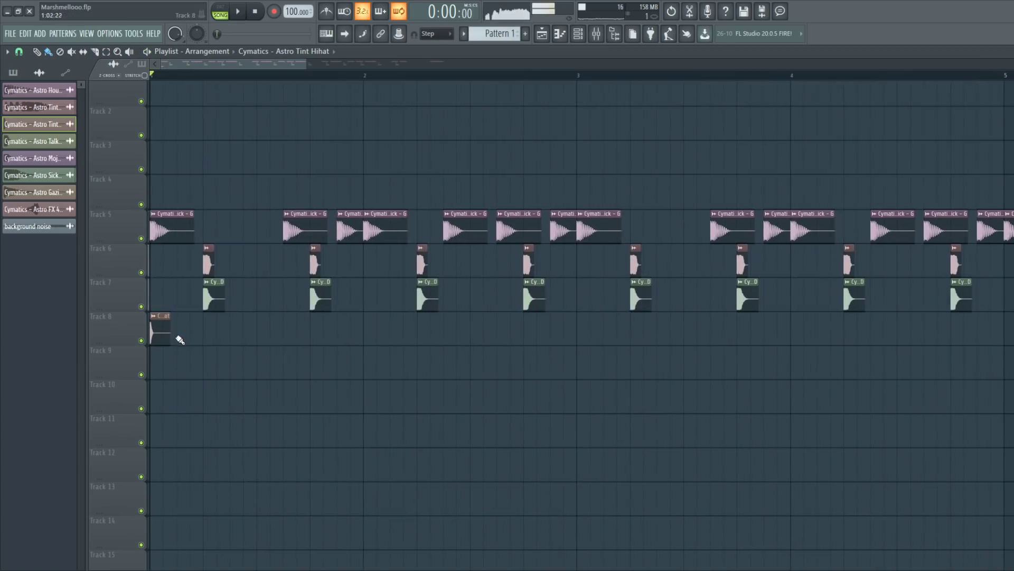
mouse_move(177, 333)
mouse_down()
mouse_move(338, 344)
mouse_move(153, 332)
mouse_move(191, 356)
mouse_move(178, 338)
mouse_move(159, 335)
mouse_move(807, 341)
mouse_up()
key(space)
key(space)
key(space)
key(space)
- Clone the hihat run to extend it along Track 8, then deselect it
ctrl+scroll(629, 349, down, 2)
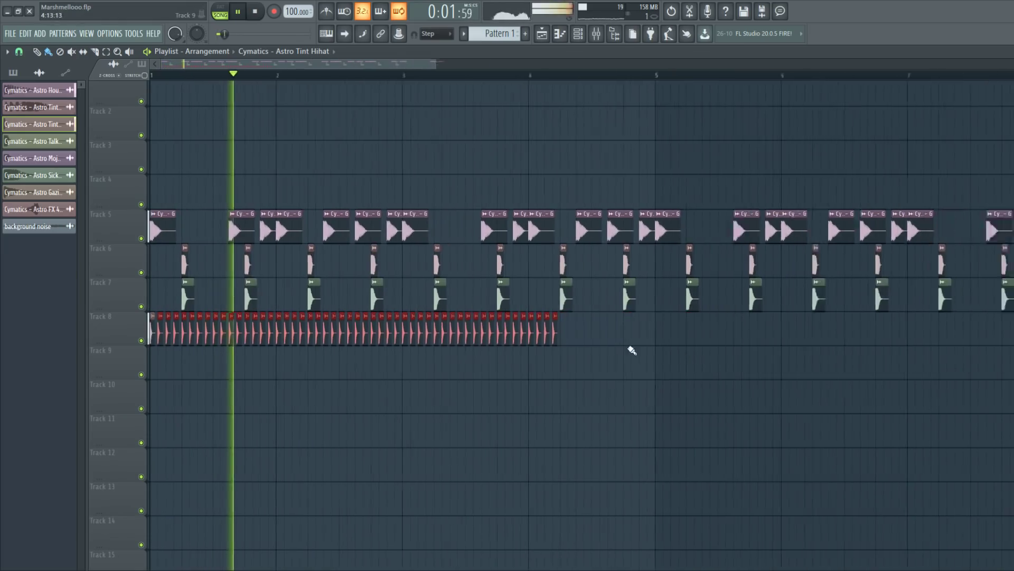
ctrl+scroll(464, 346, up, 3)
ctrl+scroll(521, 385, down, 4)
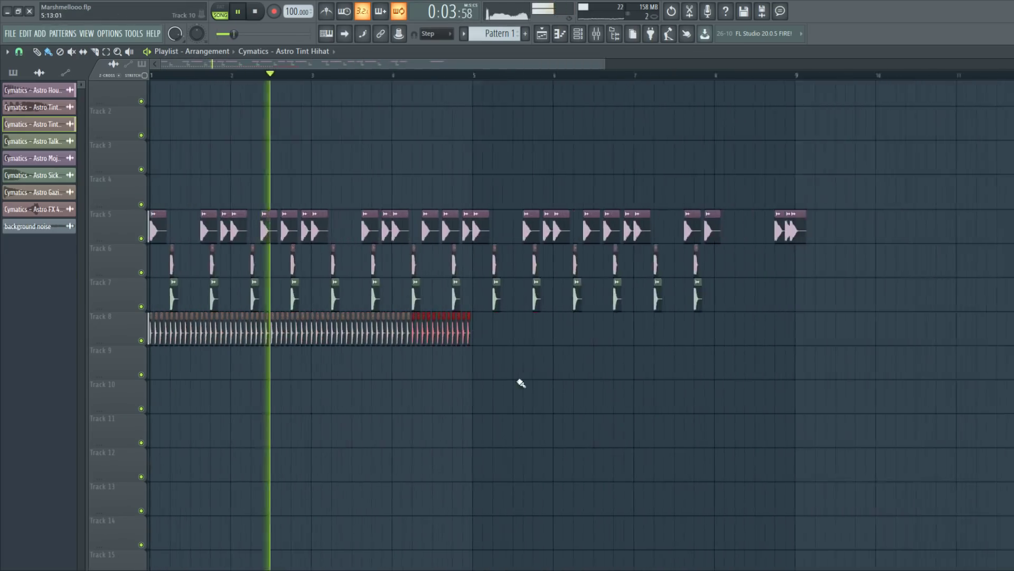
ctrl+scroll(160, 334, up, 2)
drag(159, 335, 530, 340)
click(557, 373)
- Nudge a hihat clip slightly later and delete the stray hihat clip on Track 9
ctrl+scroll(523, 355, up, 2)
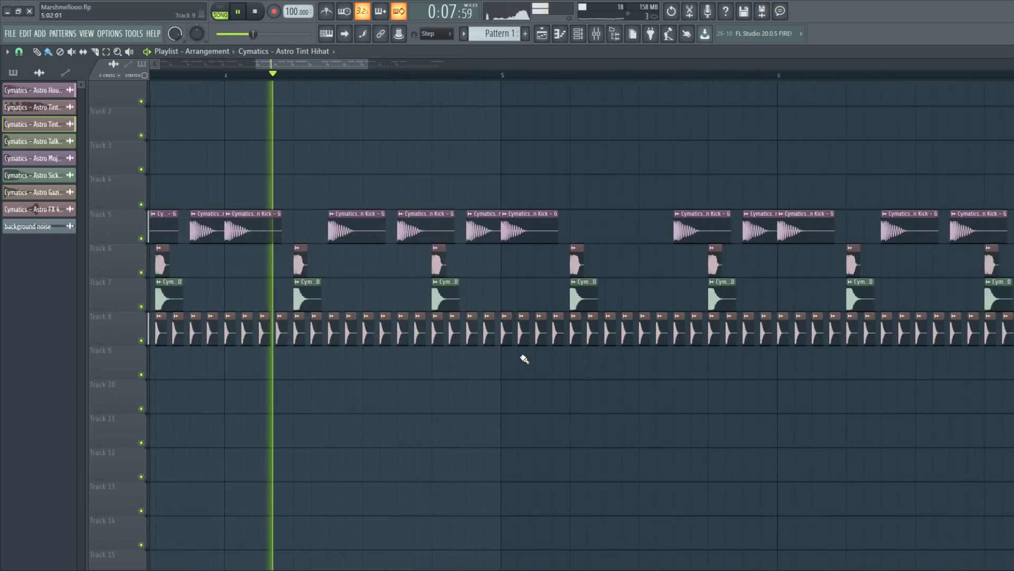
ctrl+scroll(523, 358, down, 4)
key(space)
ctrl+scroll(417, 386, down, 1)
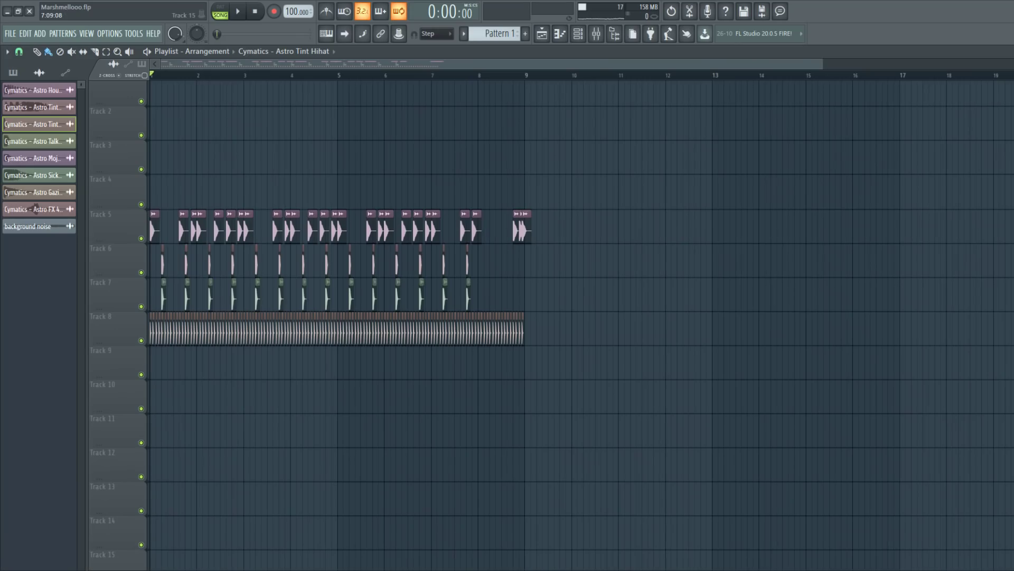
ctrl+scroll(330, 387, up, 5)
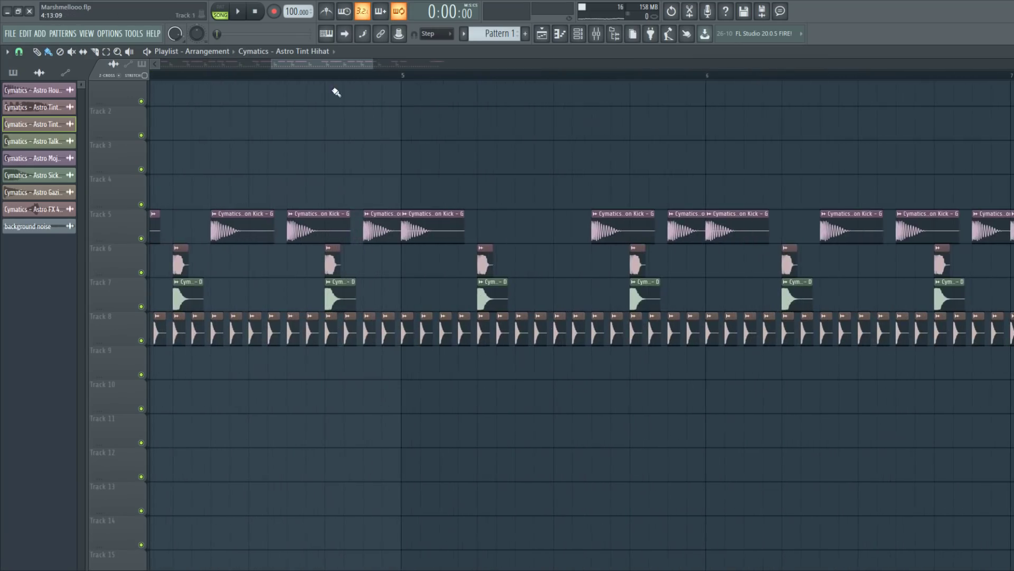
ctrl+scroll(384, 342, up, 2)
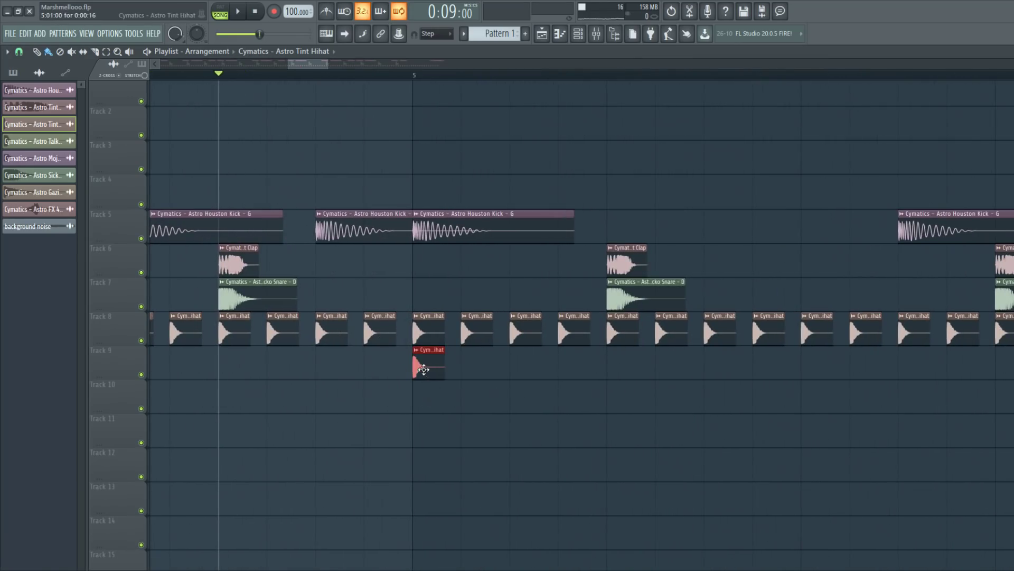
drag(396, 323, 402, 323)
key(space)
right_click(428, 364)
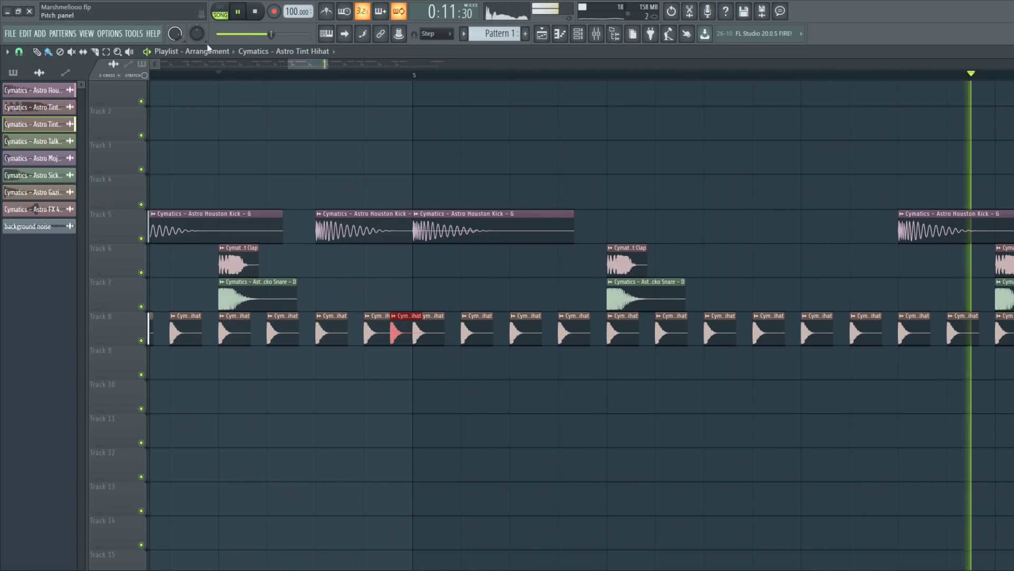
- Replay from just before bar 5 and select the last hihat clip on Track 8
click(199, 75)
ctrl+scroll(439, 343, down, 4)
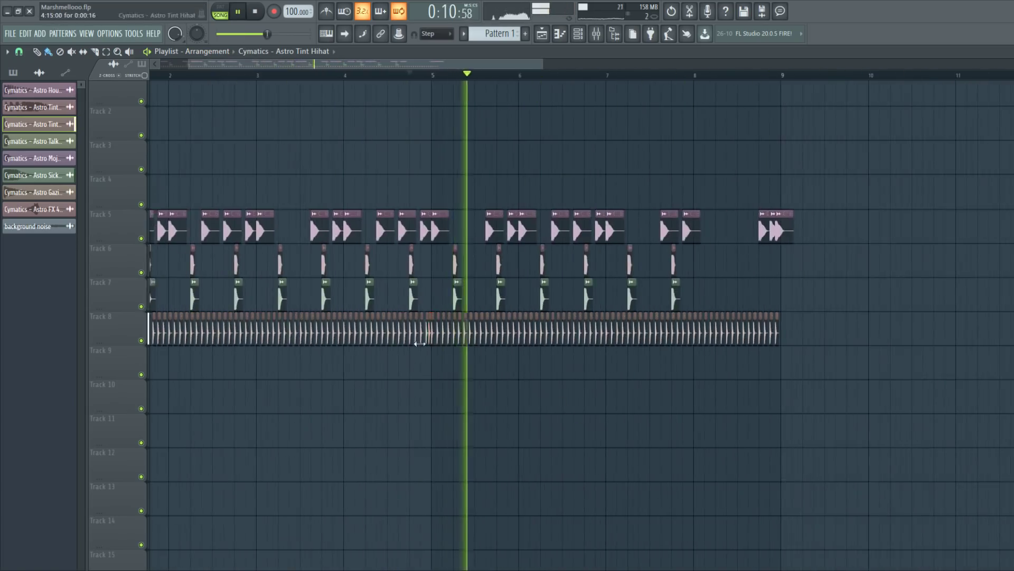
ctrl+scroll(446, 335, up, 2)
scroll(452, 334, down, 3)
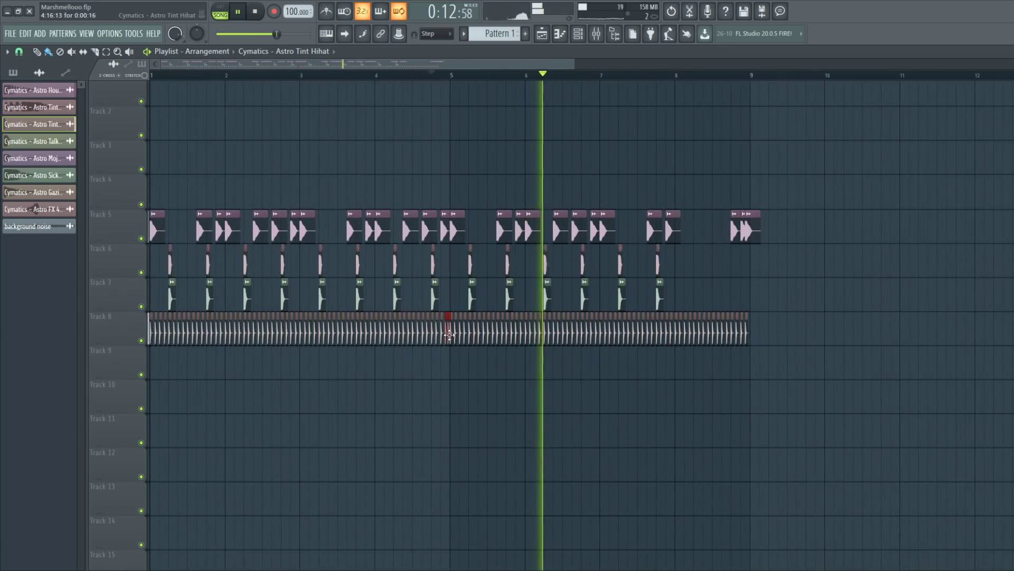
click(748, 338)
scroll(747, 344, up, 3)
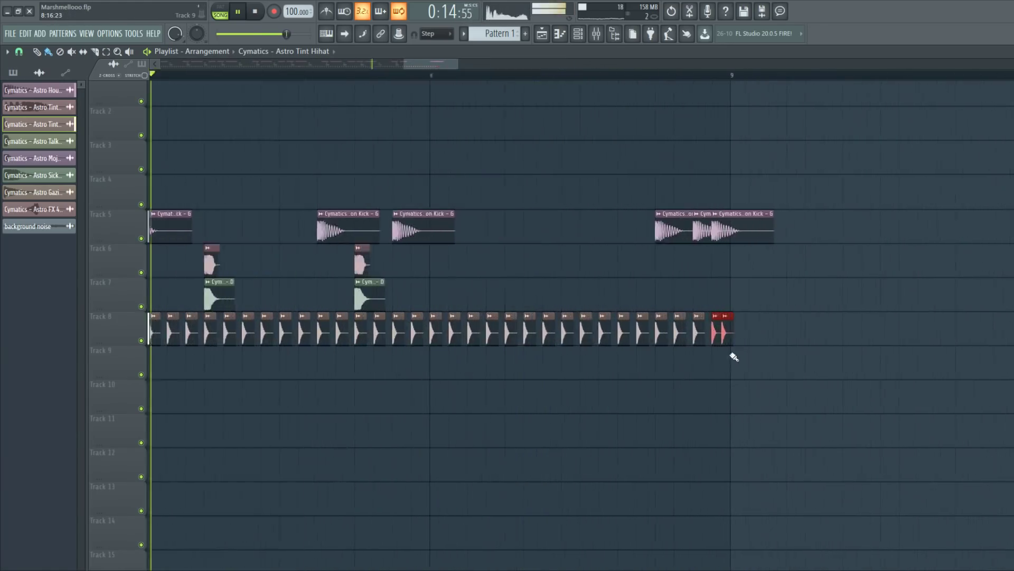
key(space)
key(space)
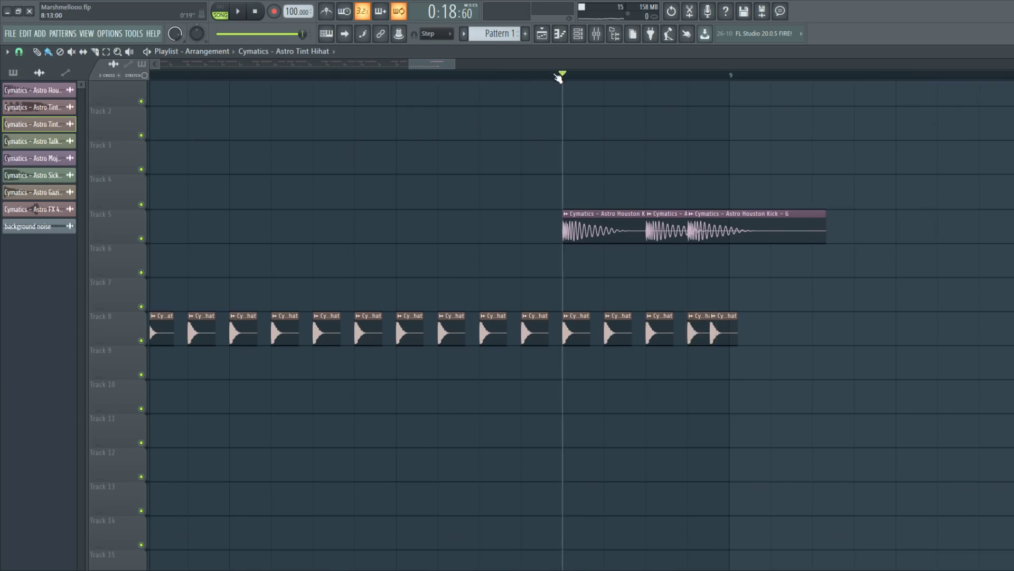
scroll(693, 444, down, 5)
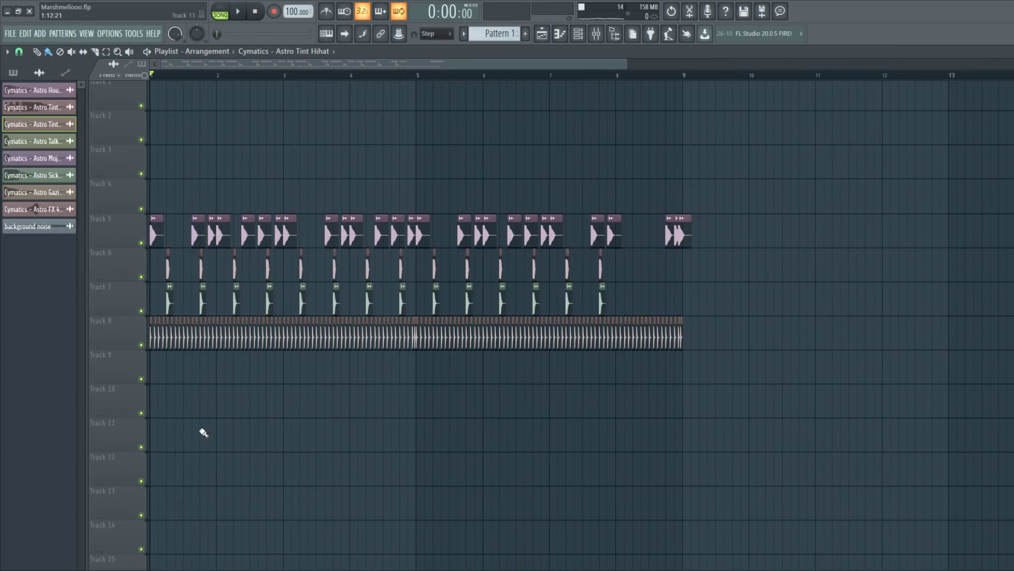
- Pick the Astro Sicko Snare sample, move its clip onto Track 10, and copy the pair right
key(Page_Up)
click(41, 178)
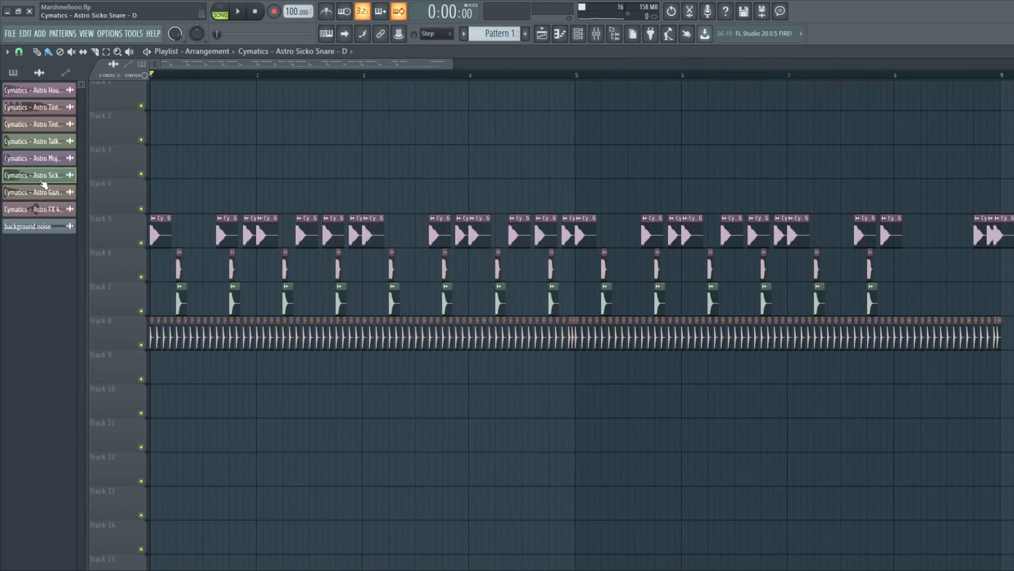
key(Page_Up)
key(Page_Up)
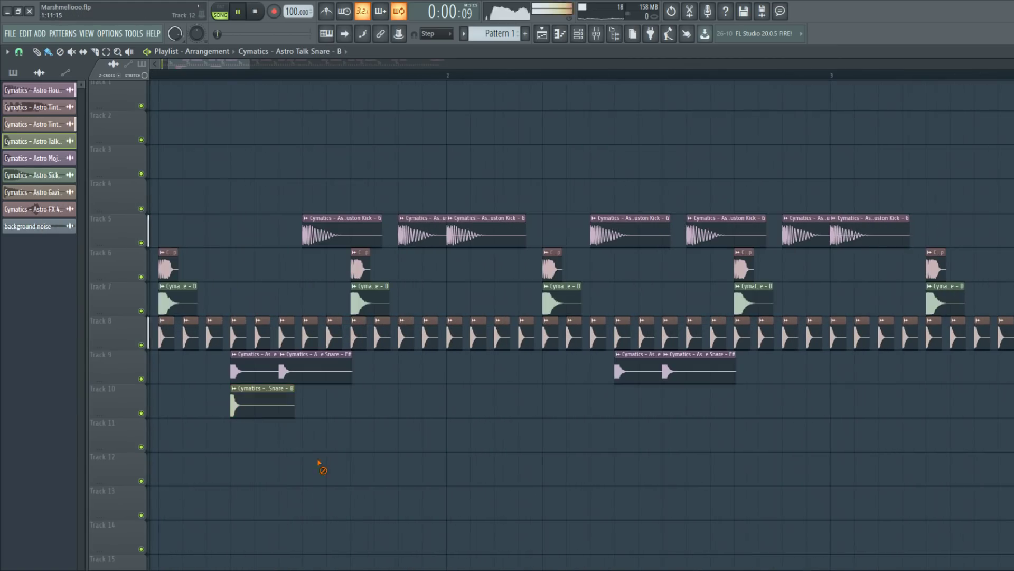
key(space)
drag(285, 423, 248, 393)
drag(315, 417, 416, 408)
key(space)
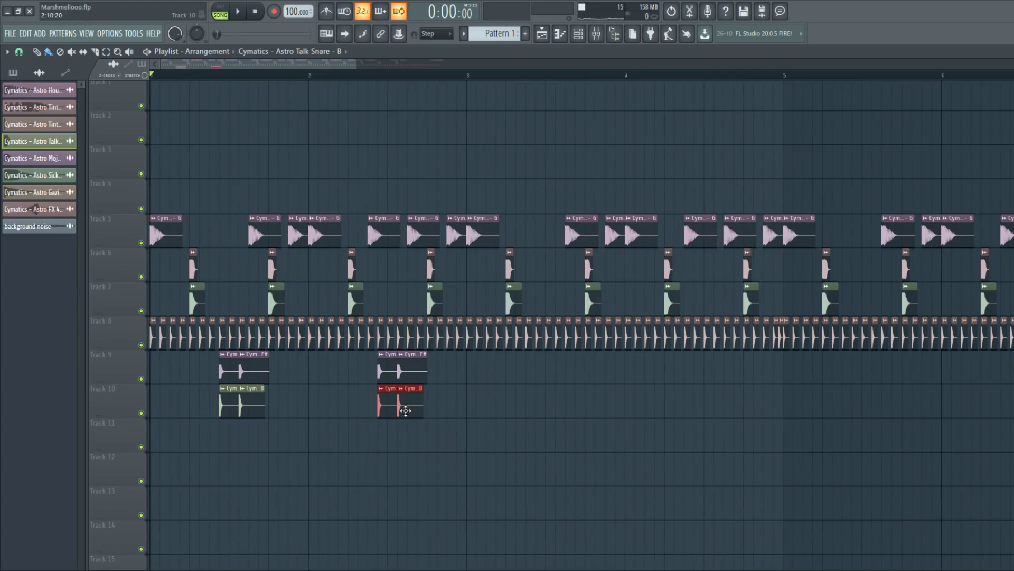
- Select the snare pairs on Tracks 9–10 and duplicate them repeatedly through bar 8
drag(531, 469, 159, 352)
drag(245, 380, 560, 379)
scroll(370, 386, down, 2)
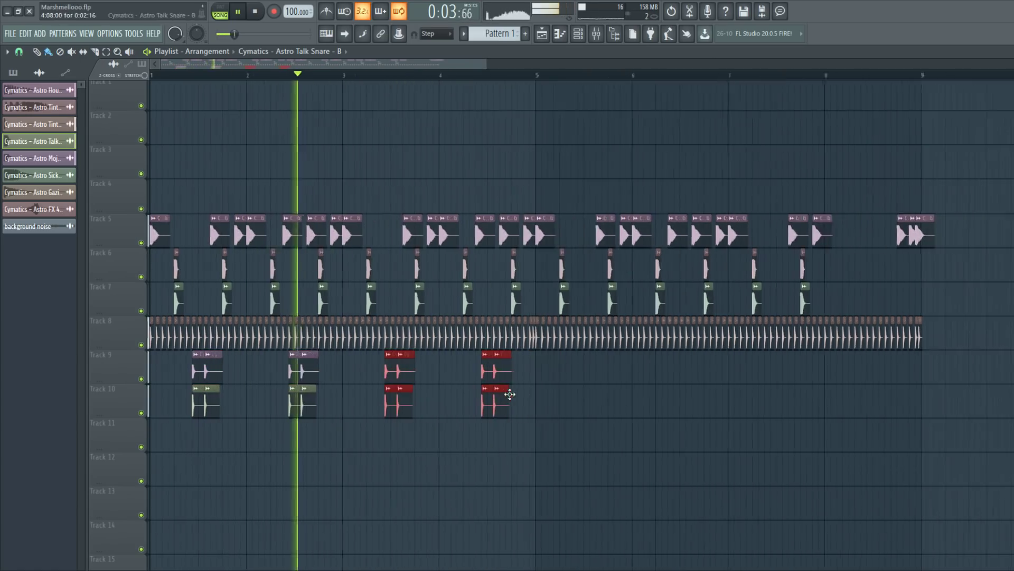
drag(376, 390, 584, 382)
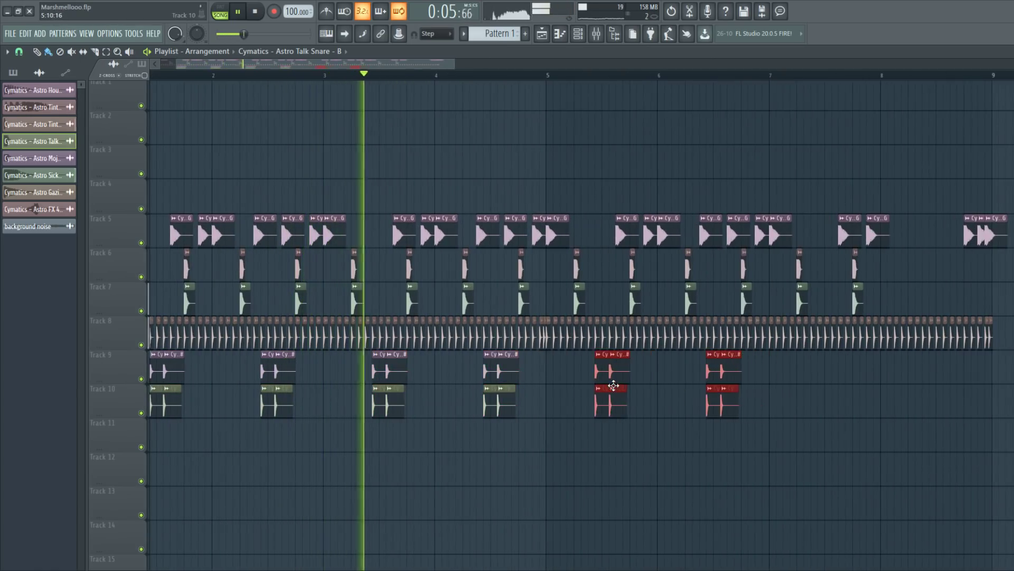
scroll(584, 383, down, 1)
scroll(584, 382, up, 2)
drag(187, 378, 522, 375)
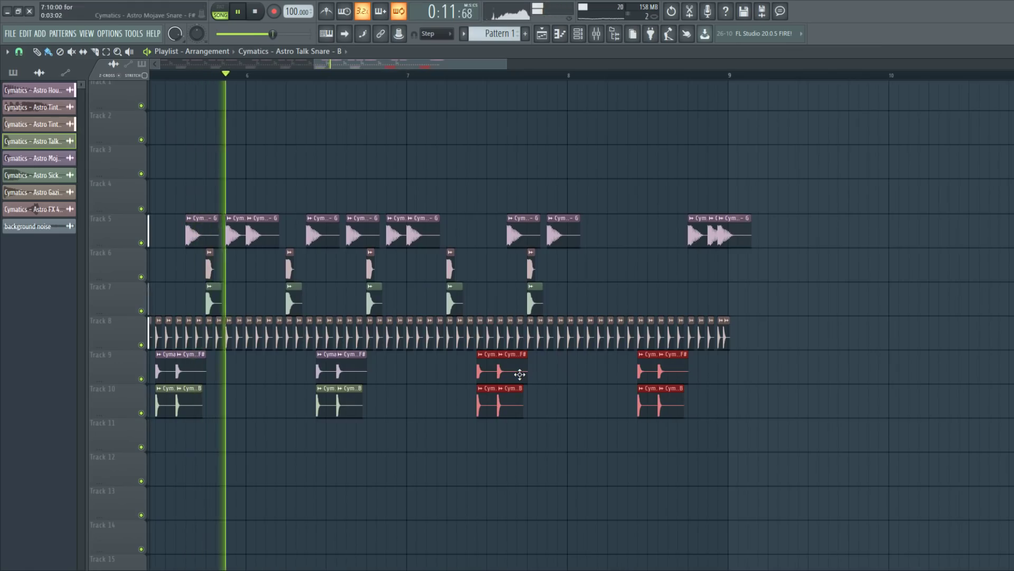
scroll(518, 437, down, 3)
scroll(379, 401, up, 2)
- Place a second Astro Gazing Crash clip at bar 5 on Track 11
key(space)
scroll(499, 477, down, 3)
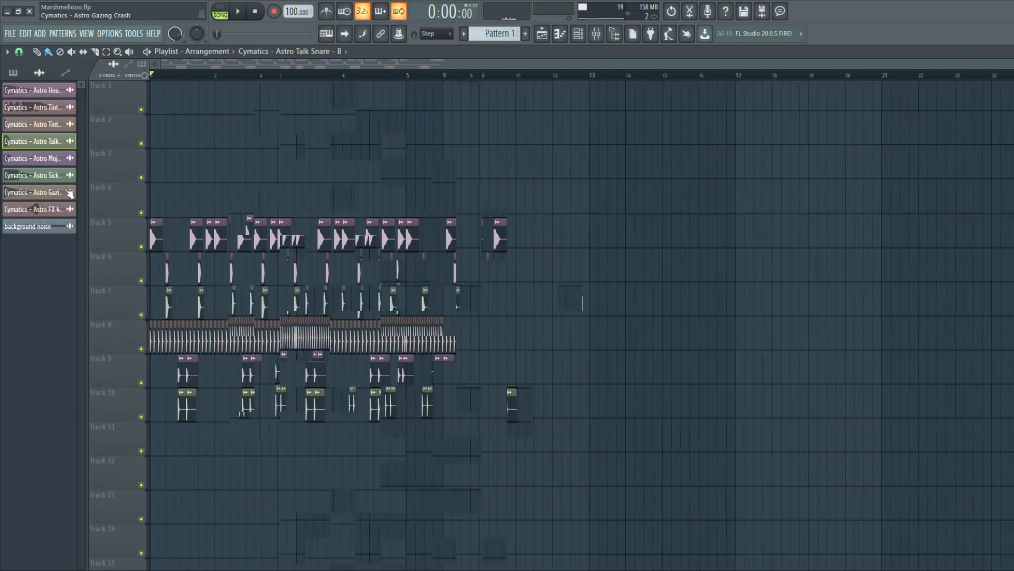
scroll(317, 369, up, 2)
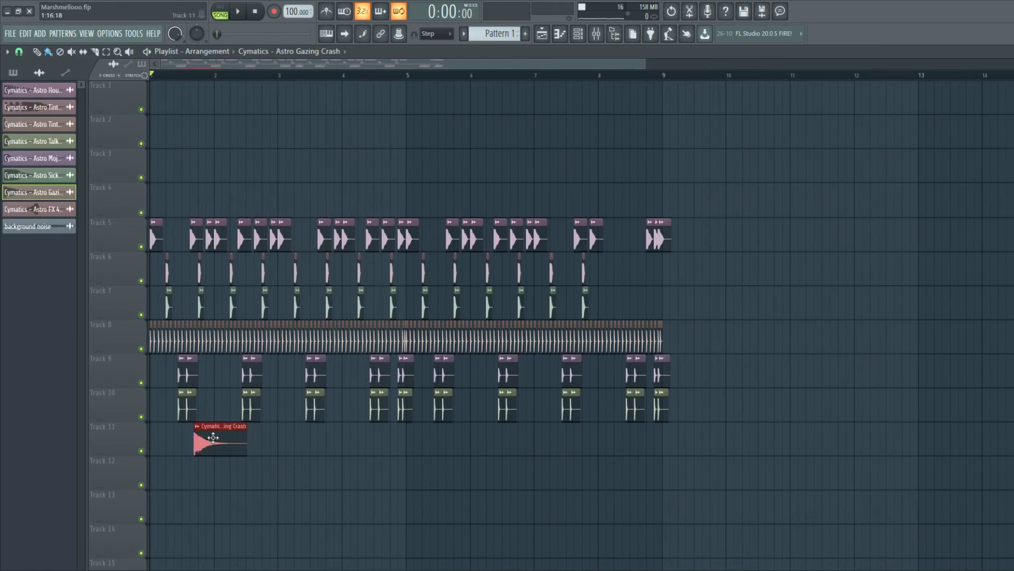
click(405, 447)
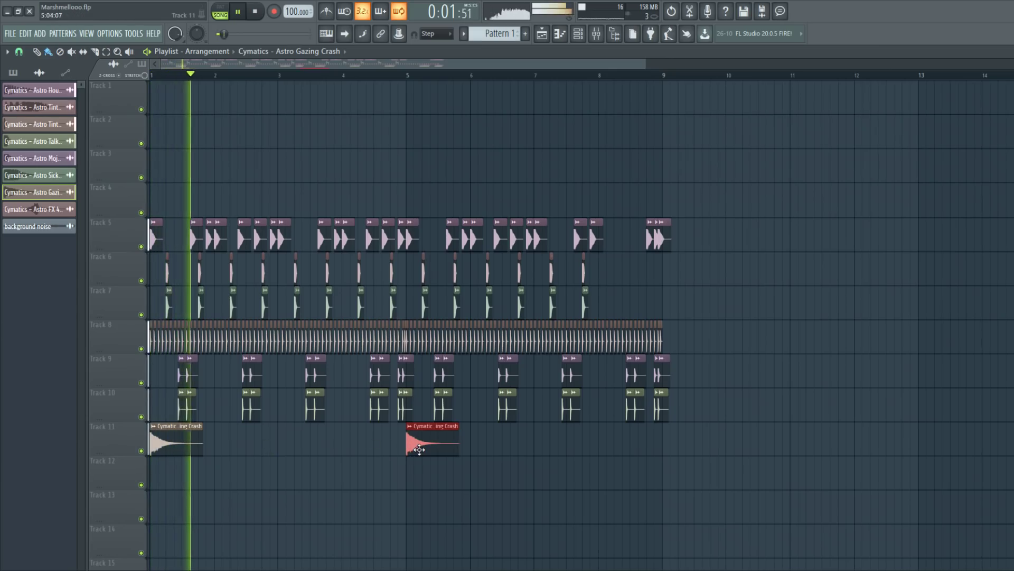
scroll(378, 465, up, 1)
scroll(381, 468, up, 1)
scroll(226, 390, down, 3)
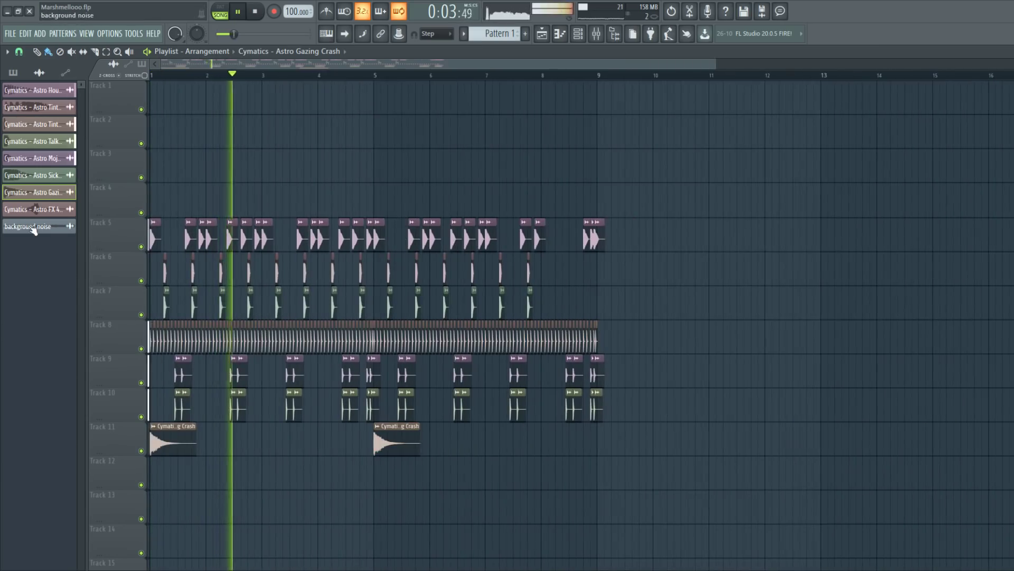
- Place the Reverse Air riser on Track 12 just before bar 5 and play it
key(space)
click(346, 476)
scroll(346, 475, up, 3)
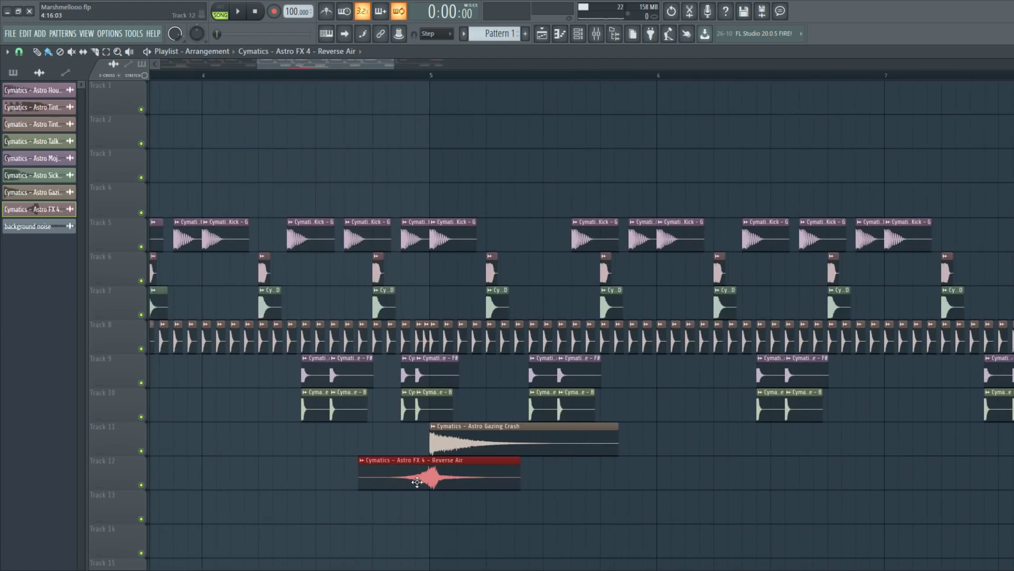
key(space)
scroll(508, 507, down, 3)
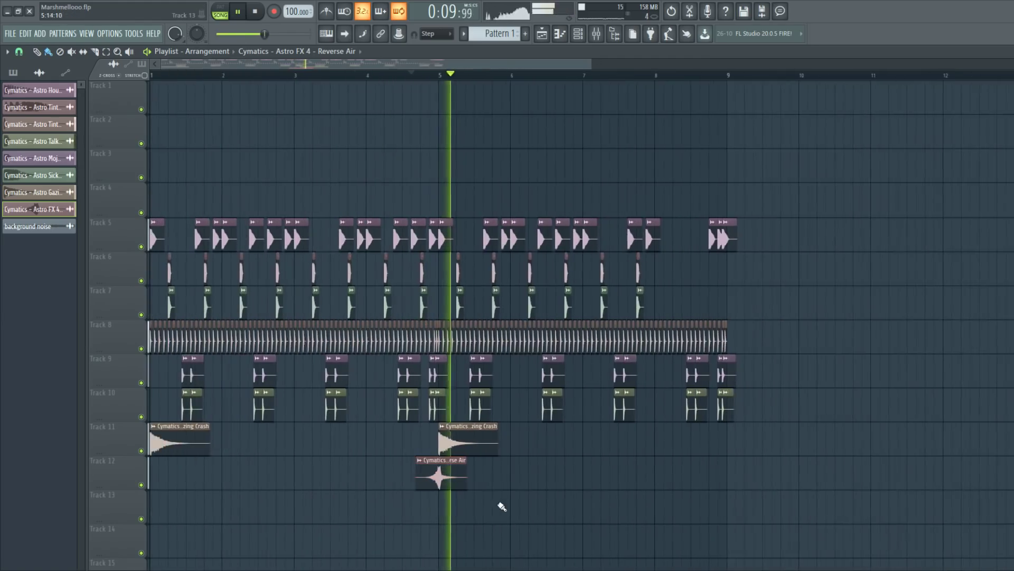
scroll(427, 485, up, 4)
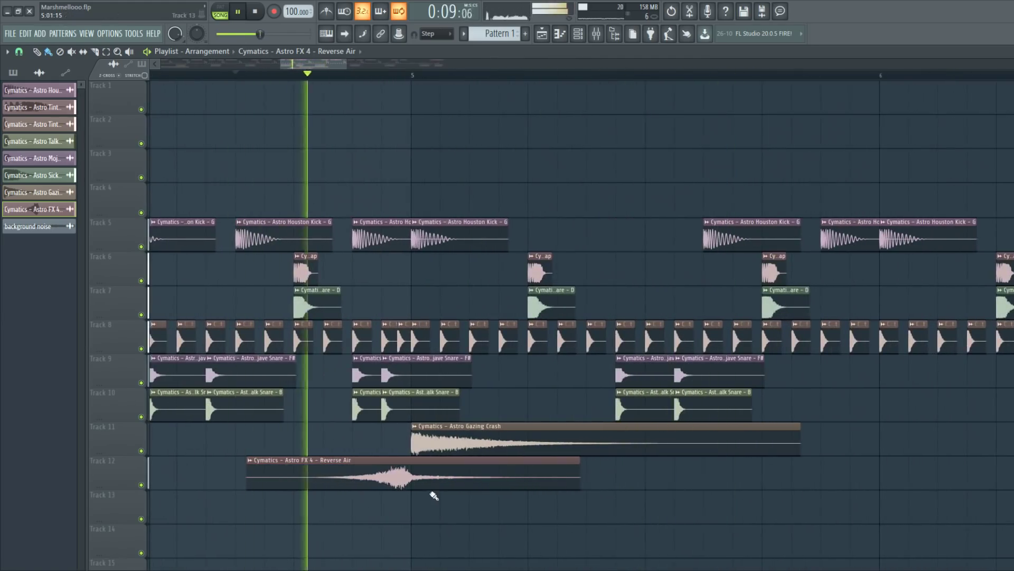
scroll(439, 463, down, 5)
- Move the background noise clip to bar 1 on Track 13
key(space)
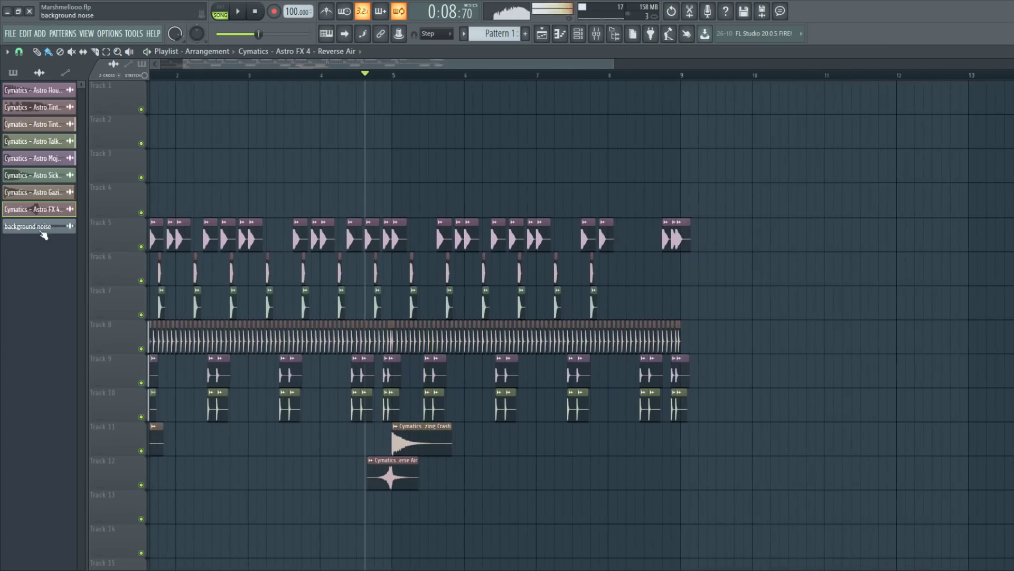
scroll(285, 476, down, 2)
drag(305, 474, 1, 477)
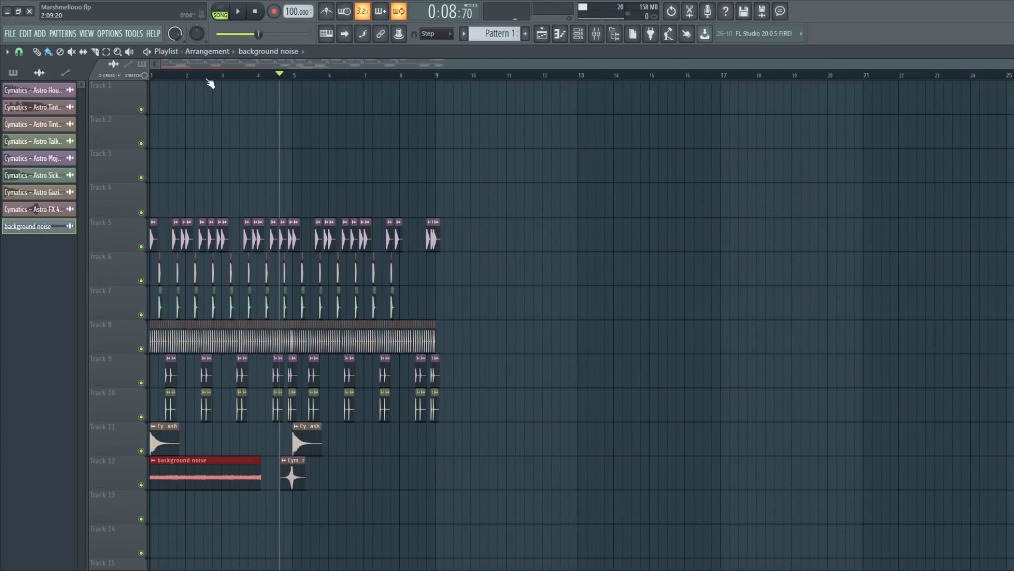
drag(261, 528, 235, 532)
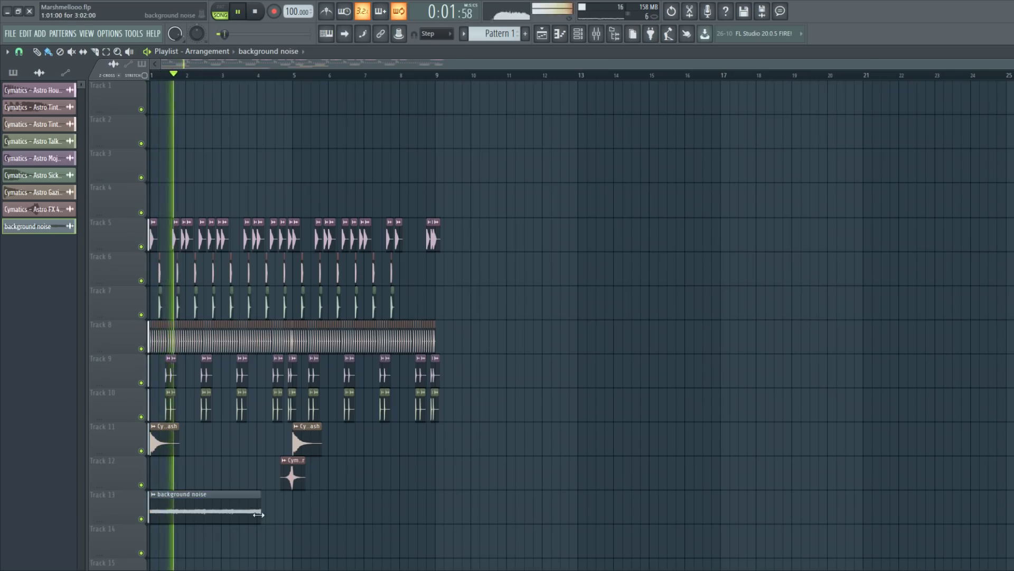
scroll(253, 515, up, 3)
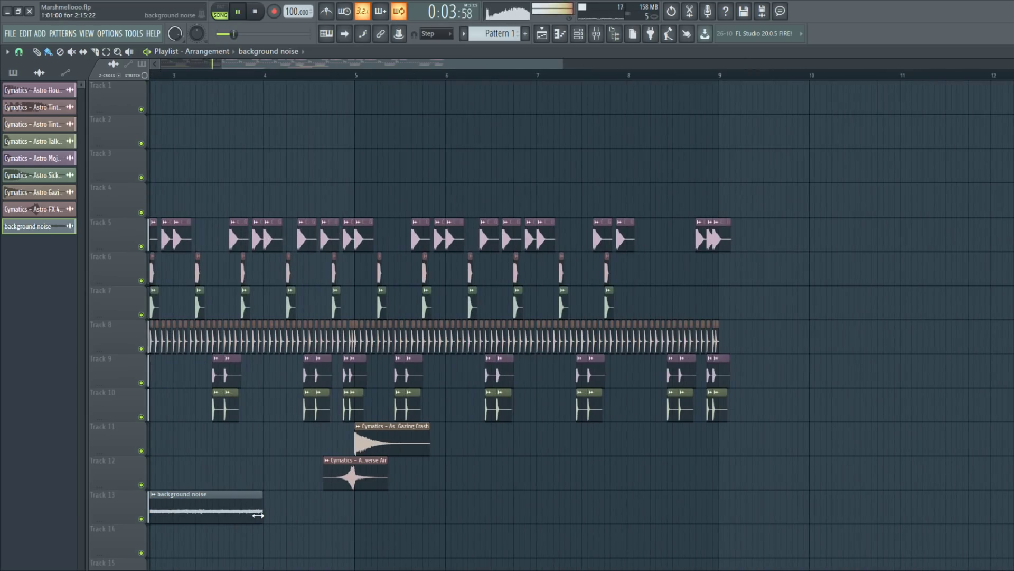
- Trim the background noise to two-bar clips and duplicate them through bar 9
drag(263, 515, 541, 511)
scroll(542, 512, down, 3)
right_click(449, 511)
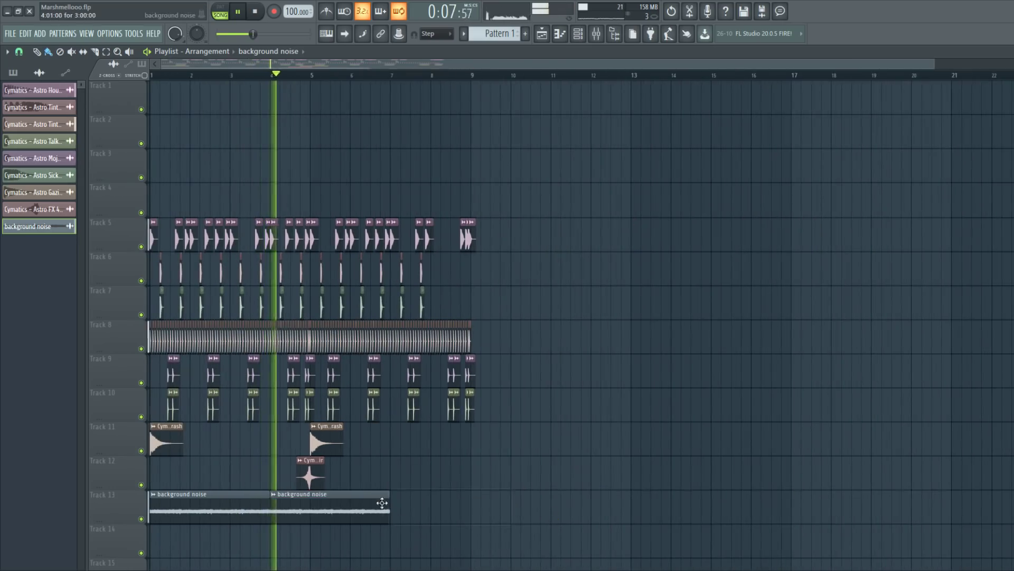
right_click(329, 505)
key(space)
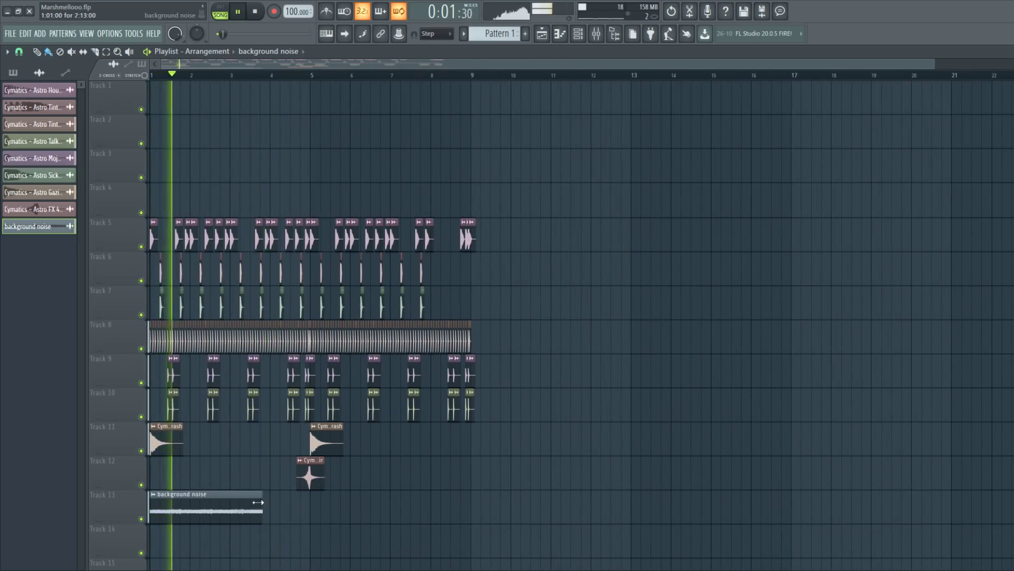
drag(258, 502, 227, 502)
click(240, 503)
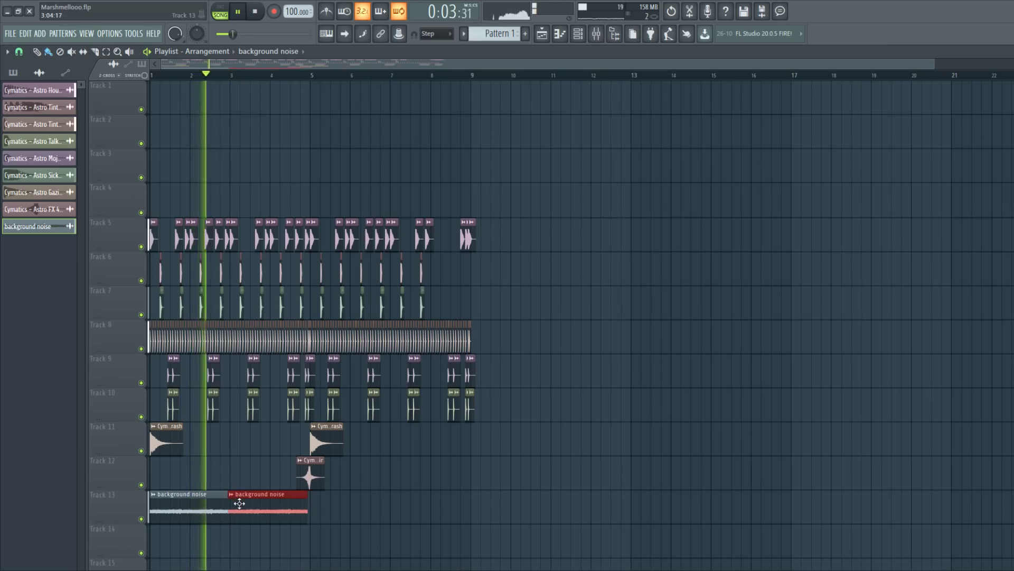
ctrl+click(217, 502)
drag(217, 502, 366, 503)
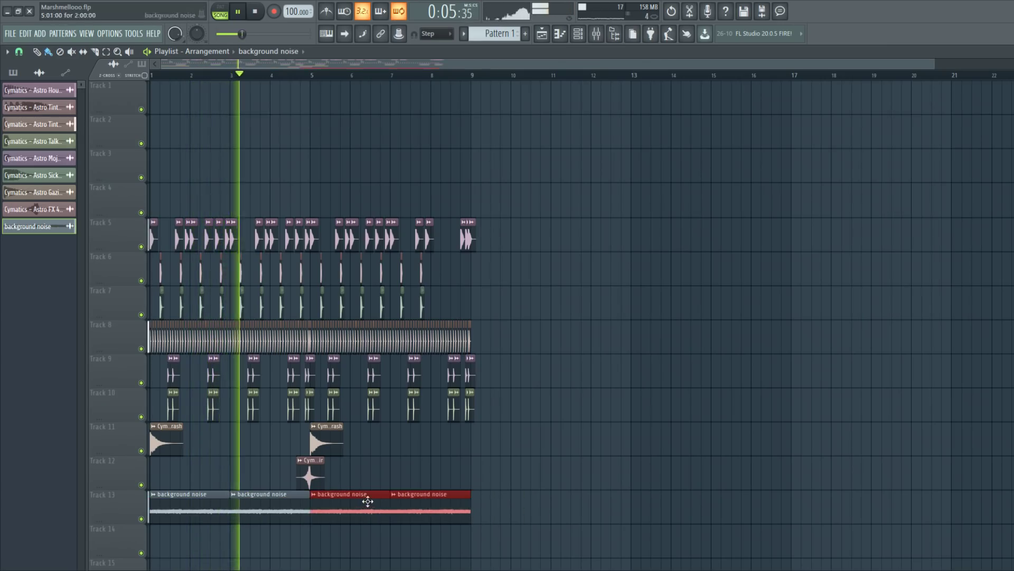
click(502, 414)
- Shift every clip up two tracks and place an Astro Gazing Crash at bar 9 on Track 9
scroll(536, 433, down, 1)
scroll(536, 433, up, 1)
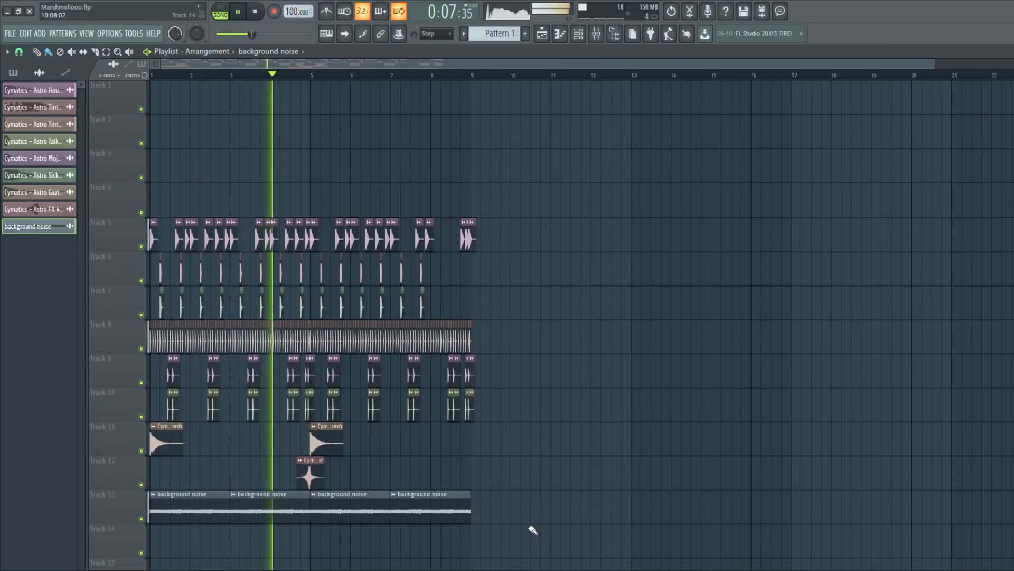
drag(550, 523, 150, 181)
drag(467, 240, 467, 172)
click(452, 200)
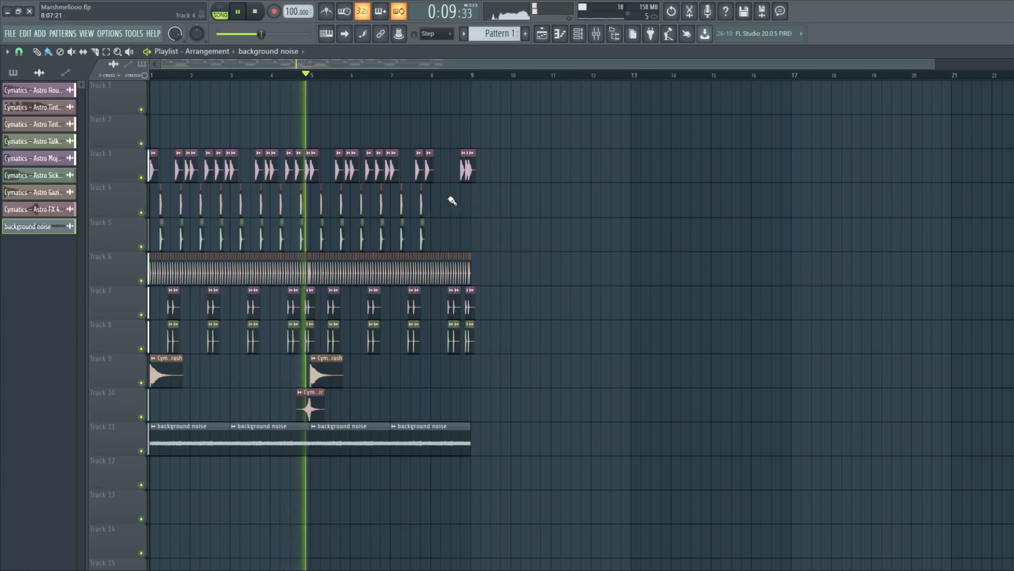
click(323, 373)
click(478, 372)
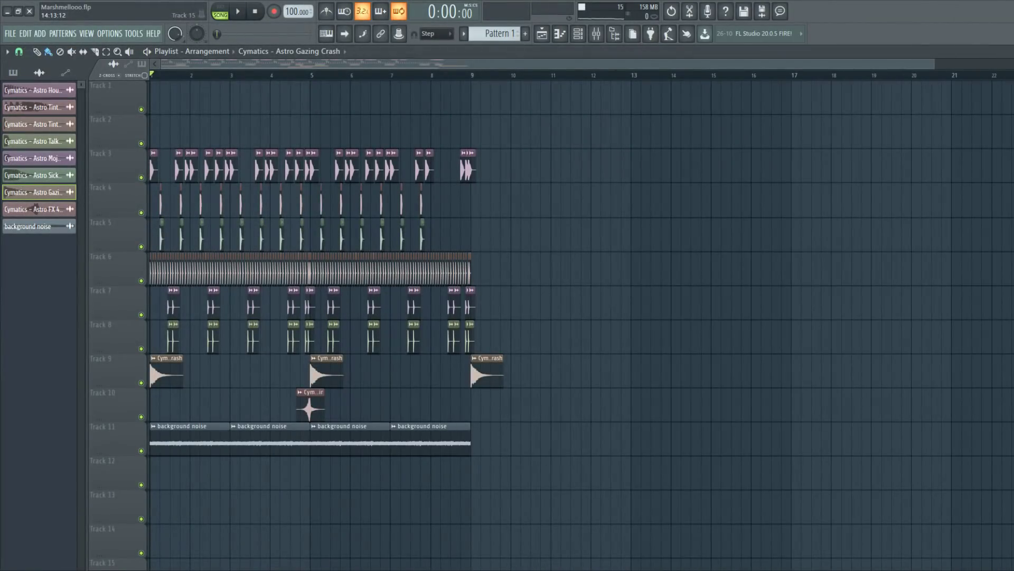
- Play Pattern 1 and select the upper melody notes in the TruePianos piano roll
click(584, 41)
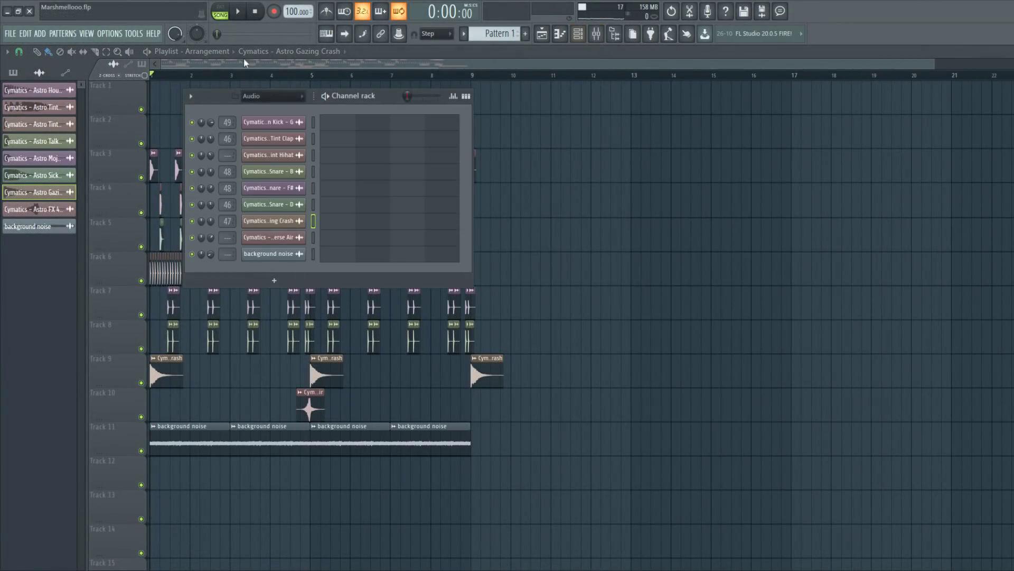
click(334, 100)
key(space)
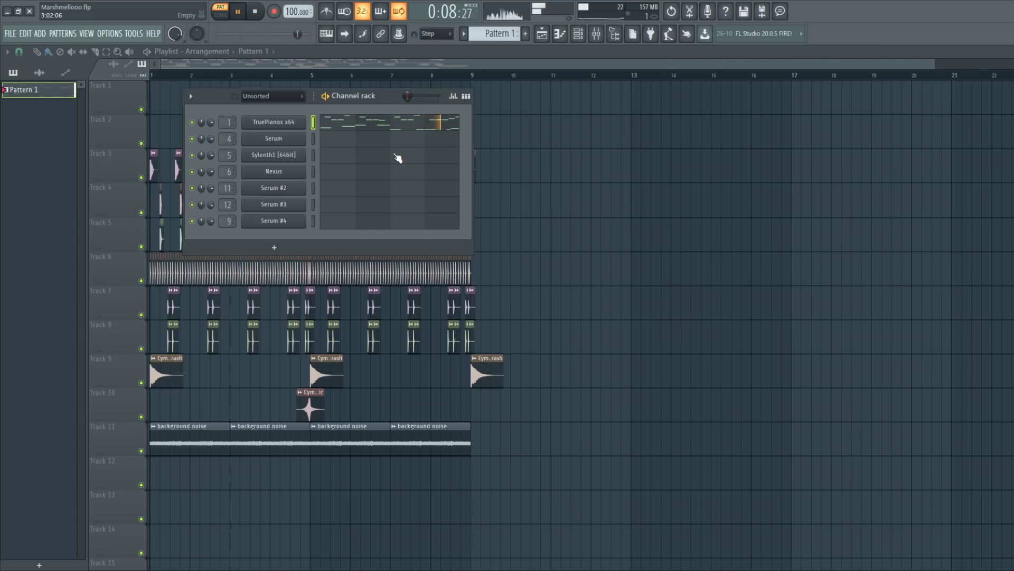
click(429, 132)
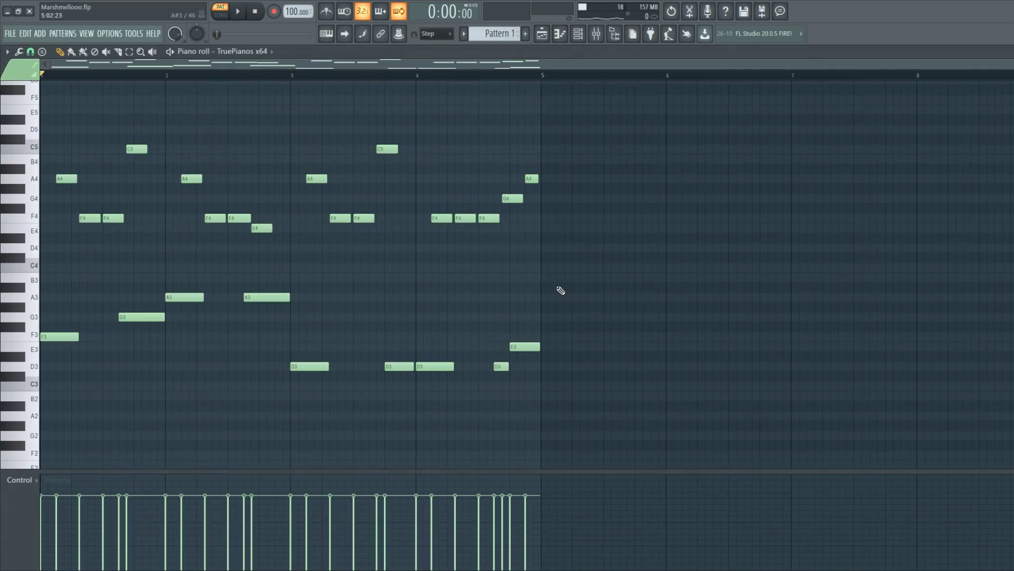
drag(45, 82, 612, 260)
- Paste the melody onto Serum in Pattern 2 and play its F4, A4 and C5 notes
click(578, 36)
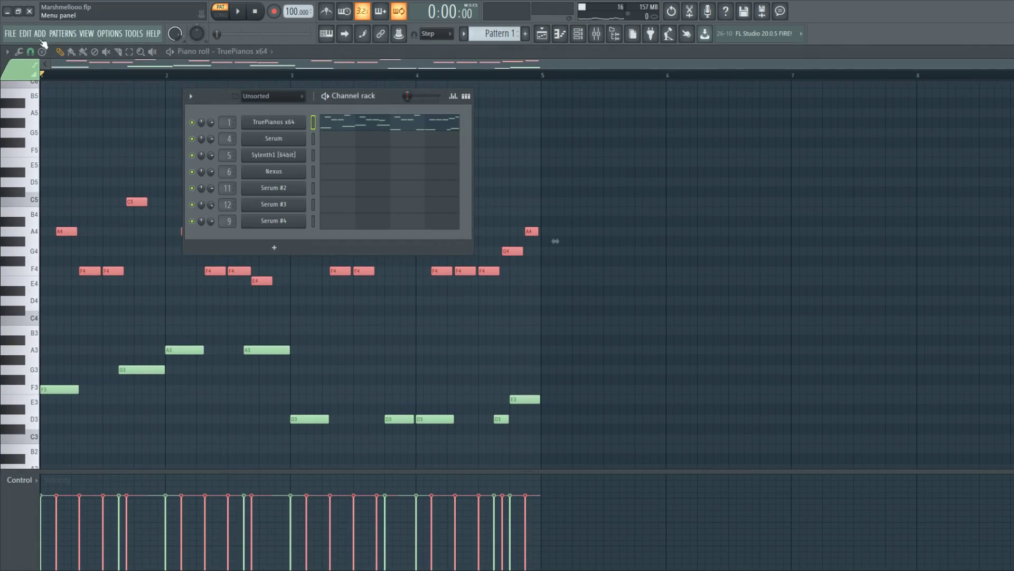
key(F4)
click(315, 140)
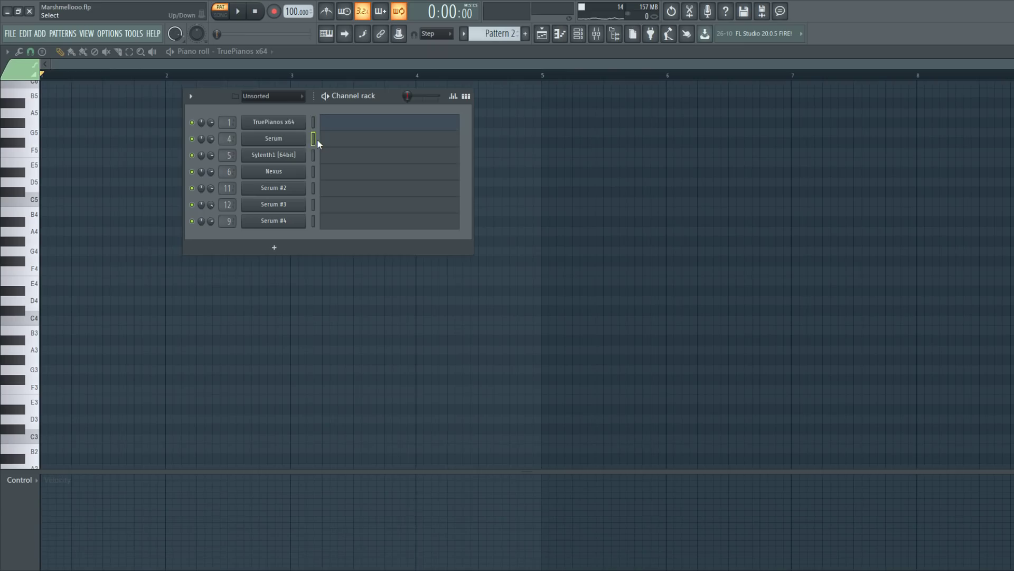
click(289, 140)
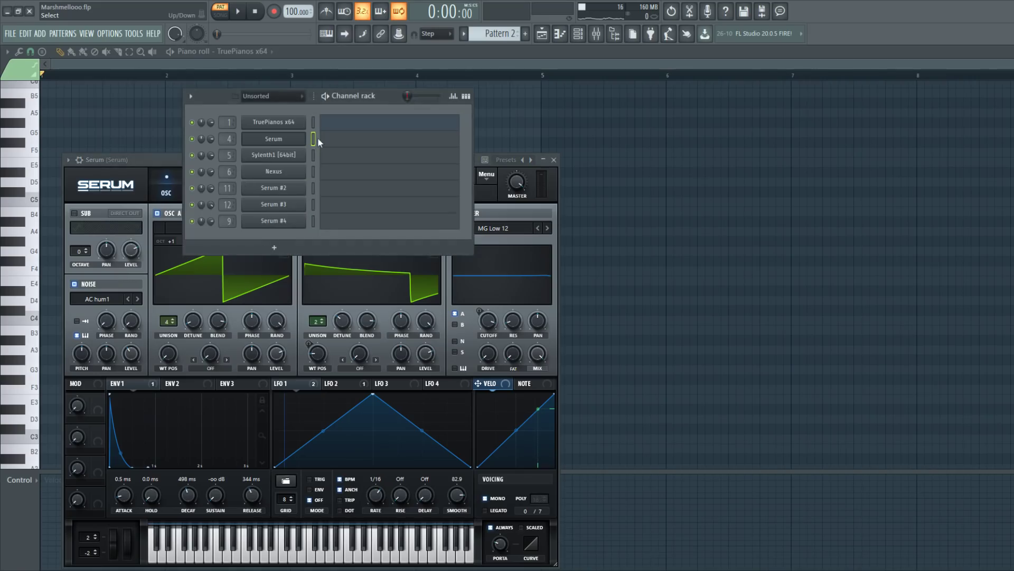
click(338, 138)
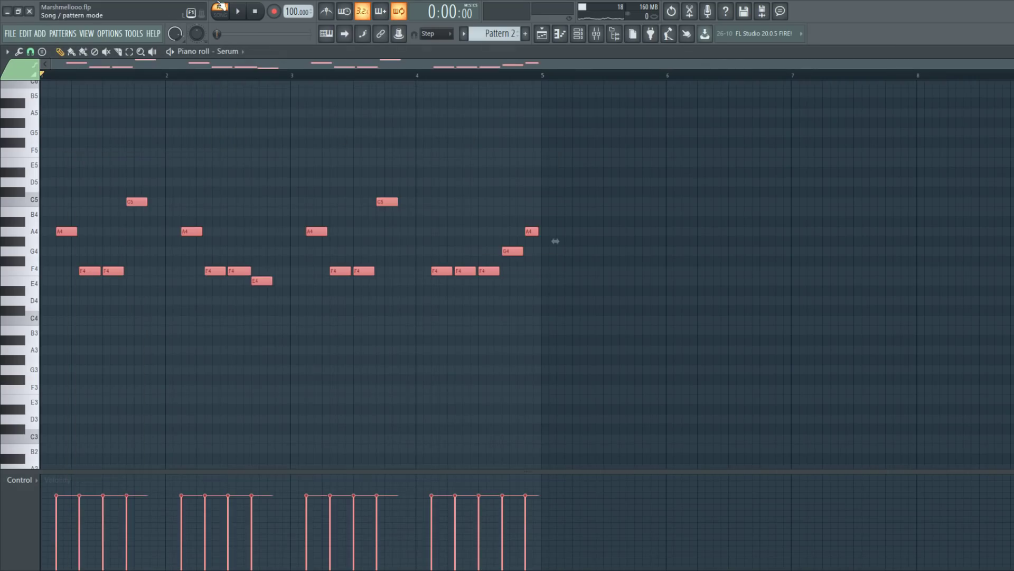
click(247, 19)
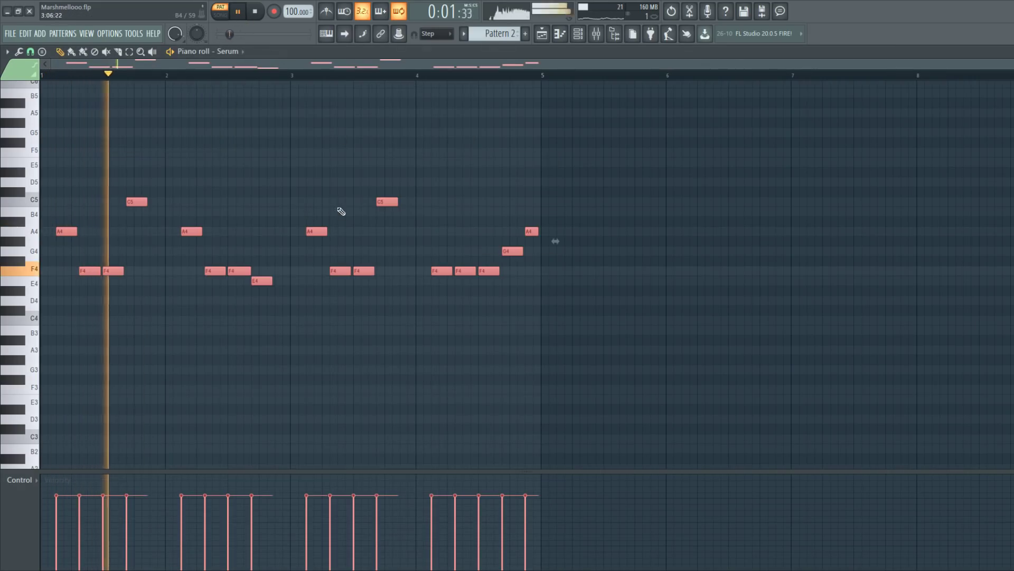
key(ctrl+d)
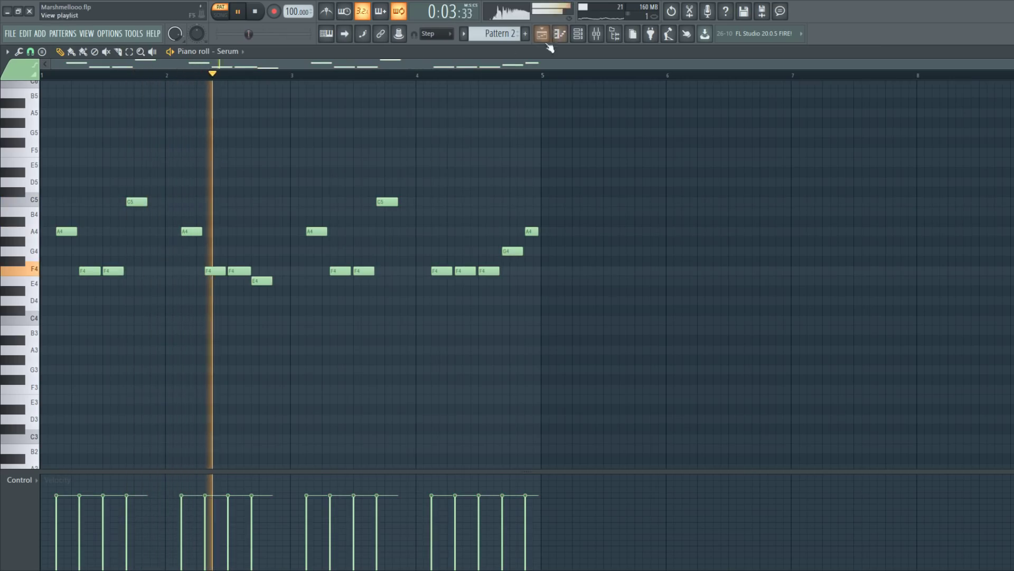
click(578, 33)
key(space)
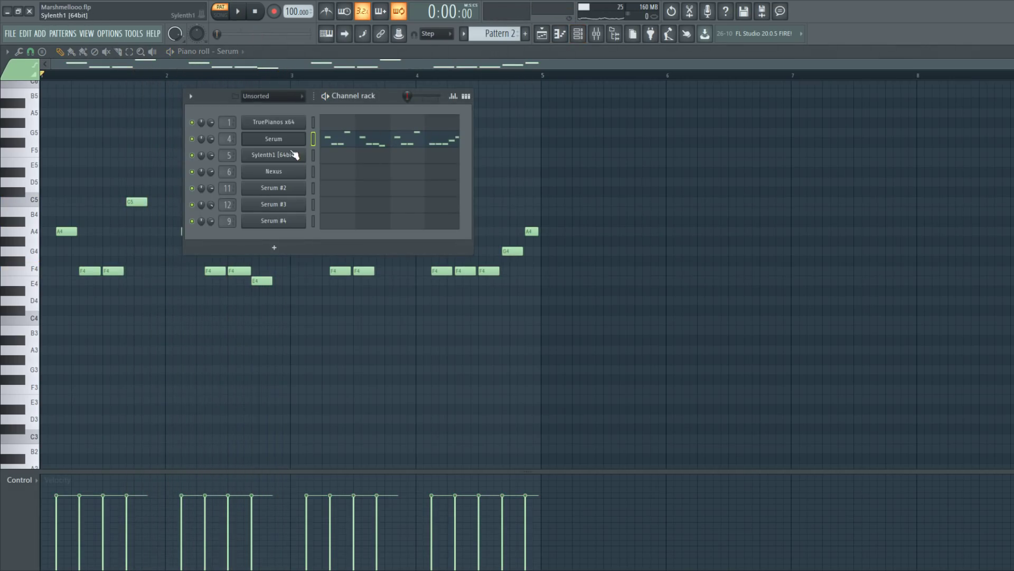
- Paste Serum's notes into Sylenth1 and mute Serum to hear Sylenth1 alone
click(297, 155)
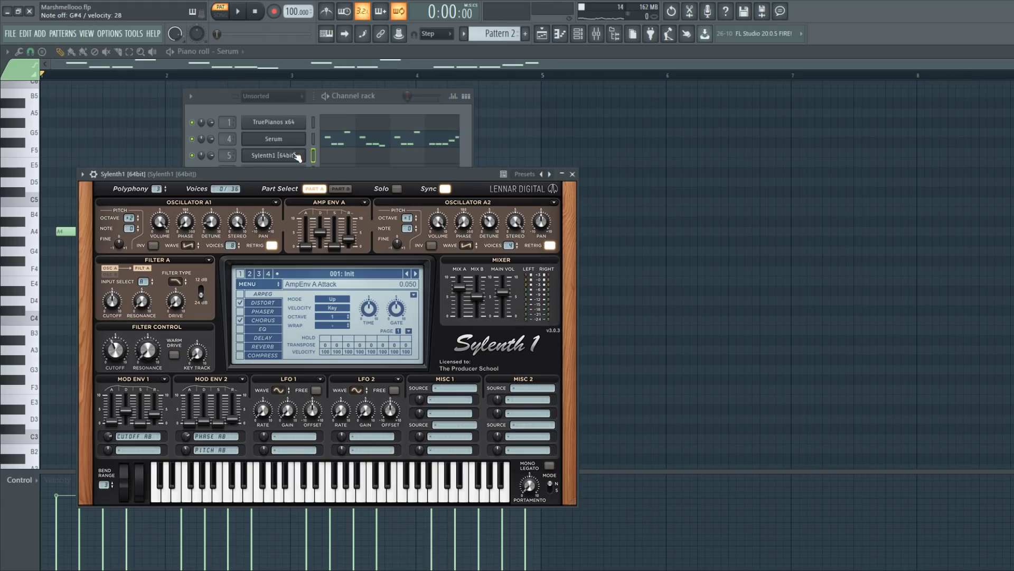
click(573, 174)
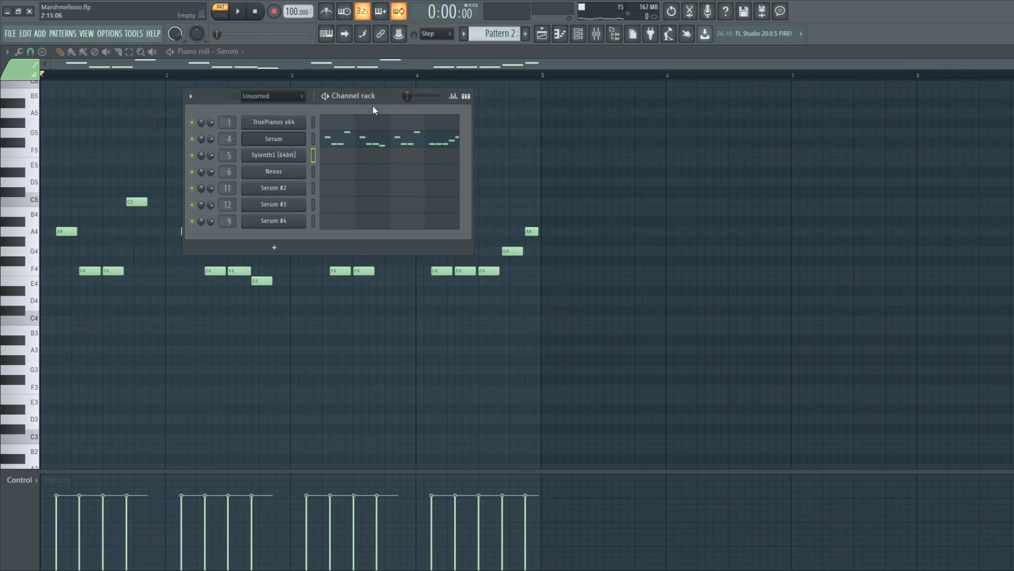
click(315, 157)
key(ctrl+v)
click(192, 139)
key(space)
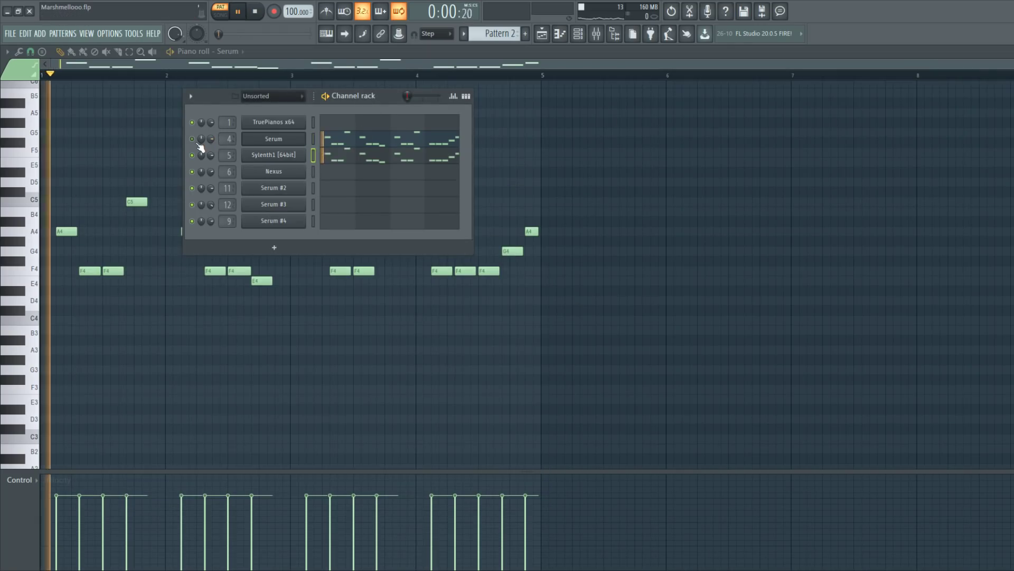
- Mute Sylenth1 and play the Nexus melody an octave up in F5, A5 and C6
click(192, 155)
click(314, 172)
key(space)
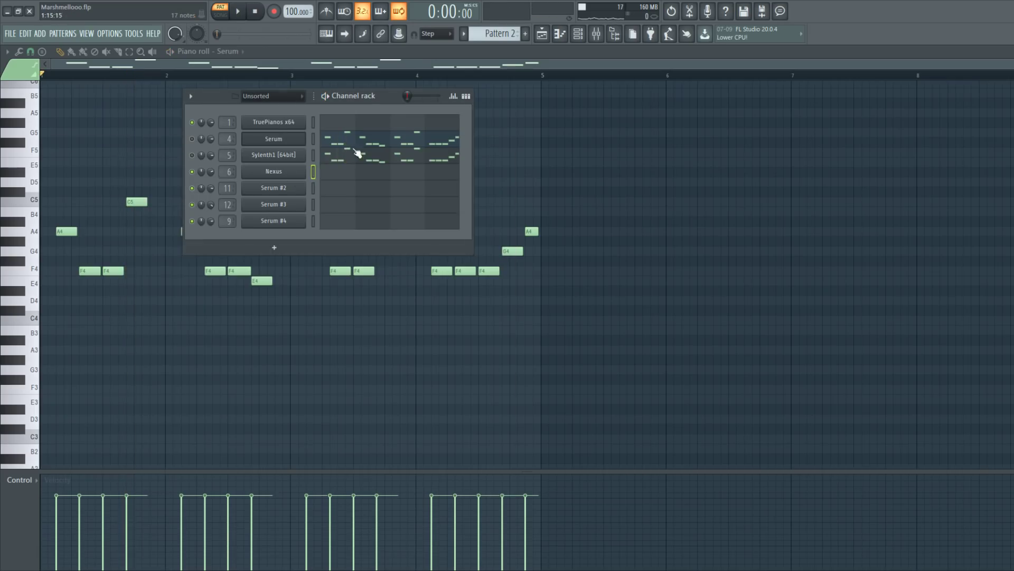
click(300, 172)
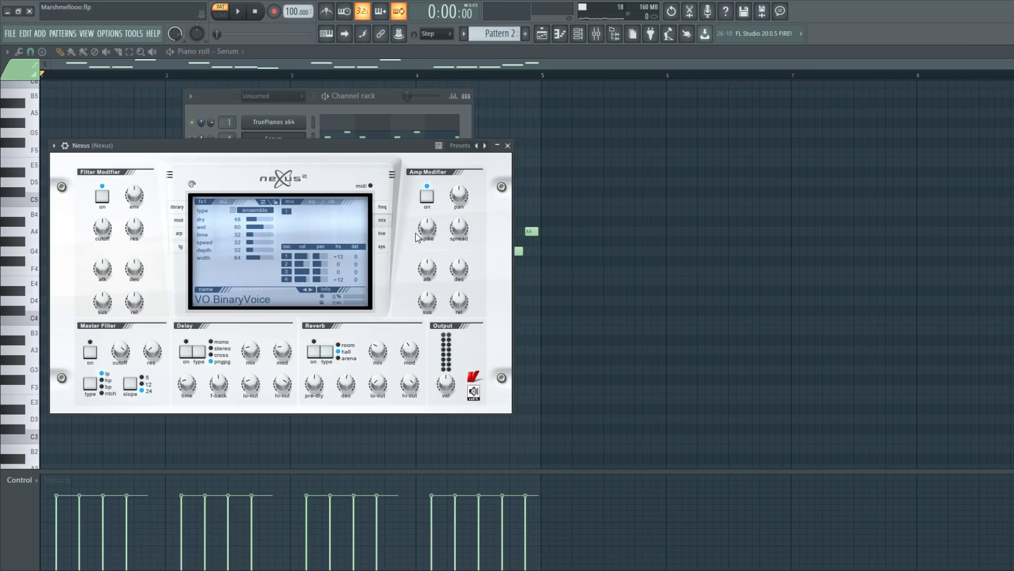
click(507, 145)
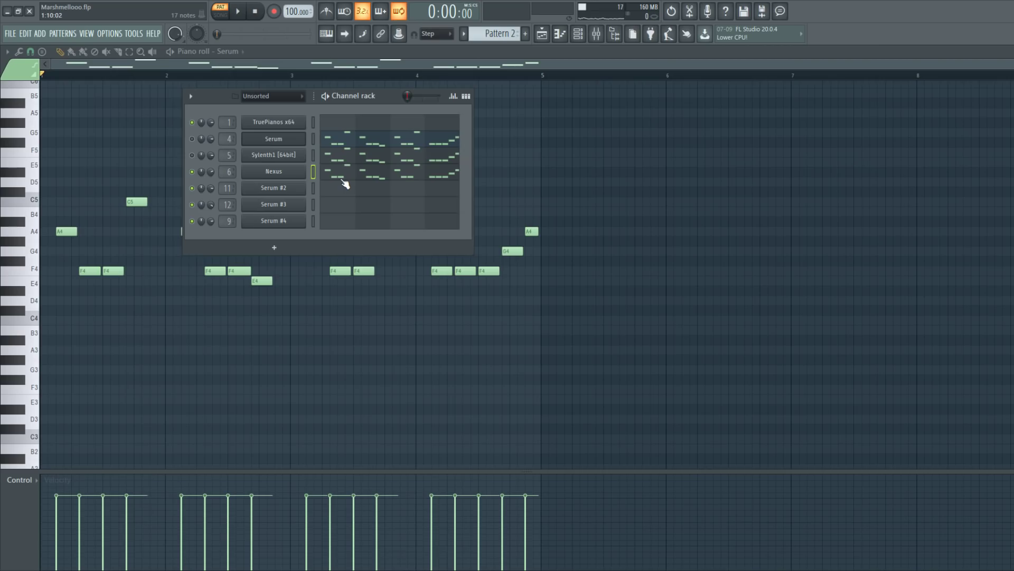
click(344, 180)
key(space)
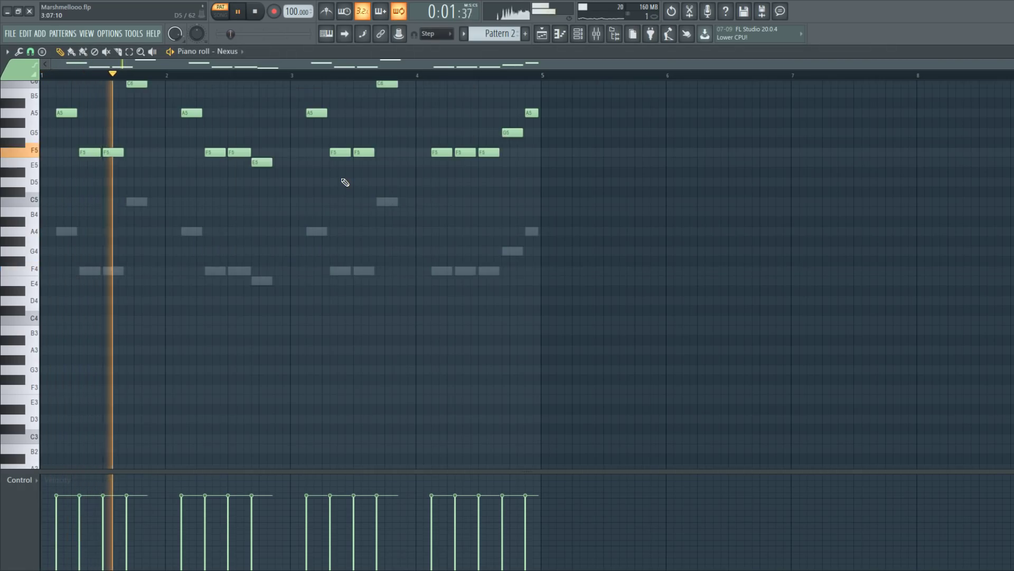
click(542, 33)
- Play the pattern and open the mixer to hear the Leads reverb
click(578, 34)
key(space)
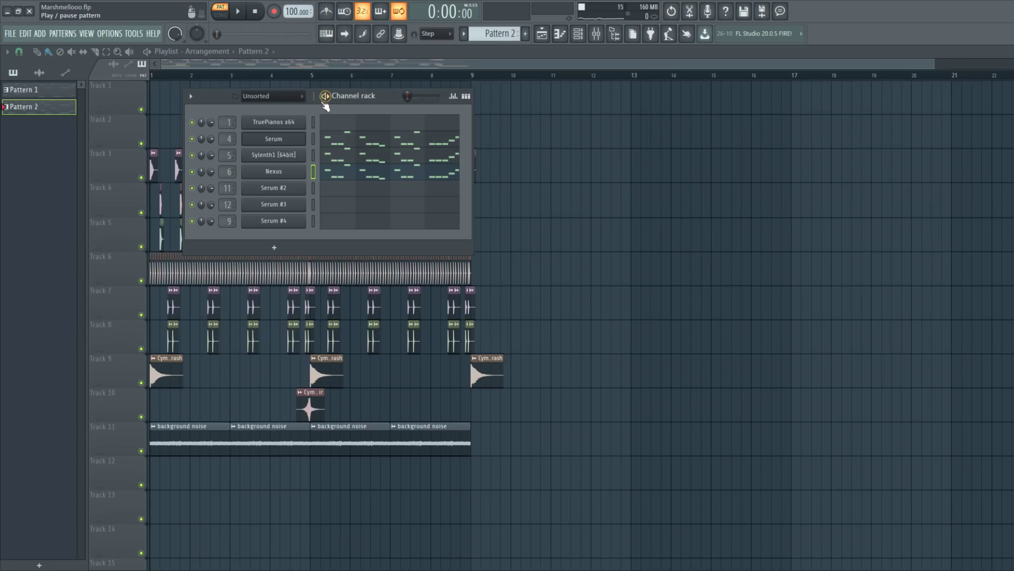
key(space)
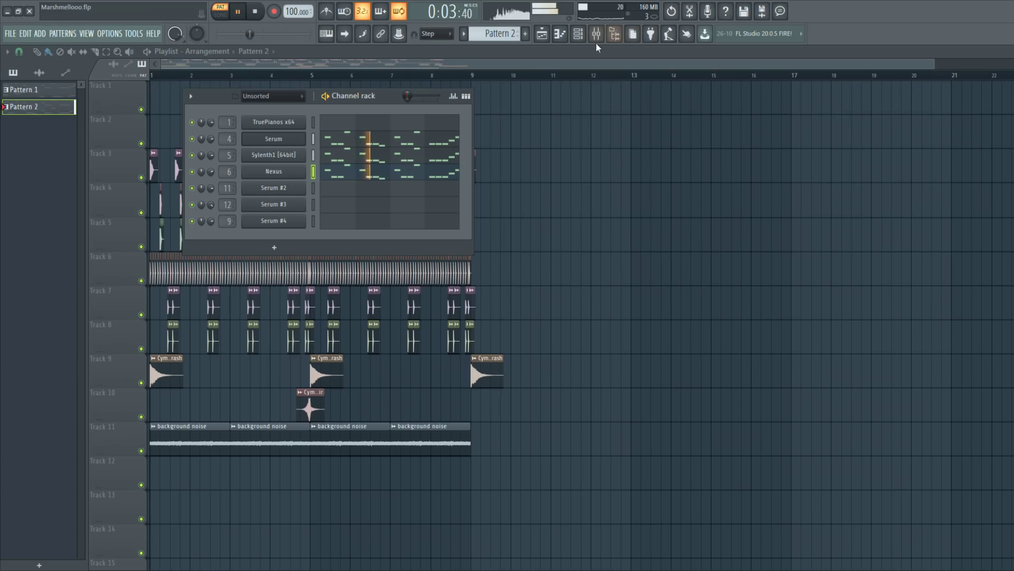
key(space)
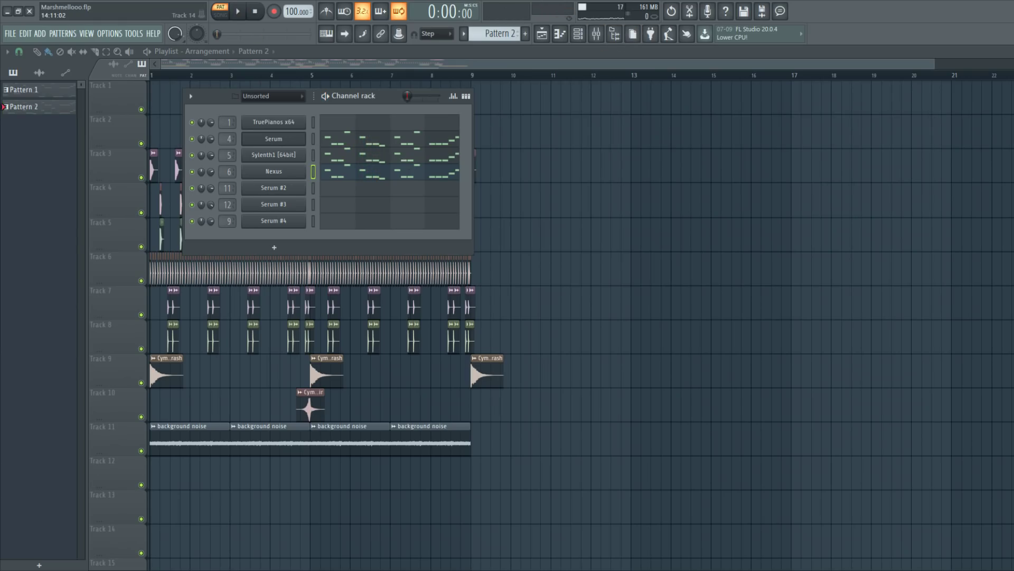
click(596, 34)
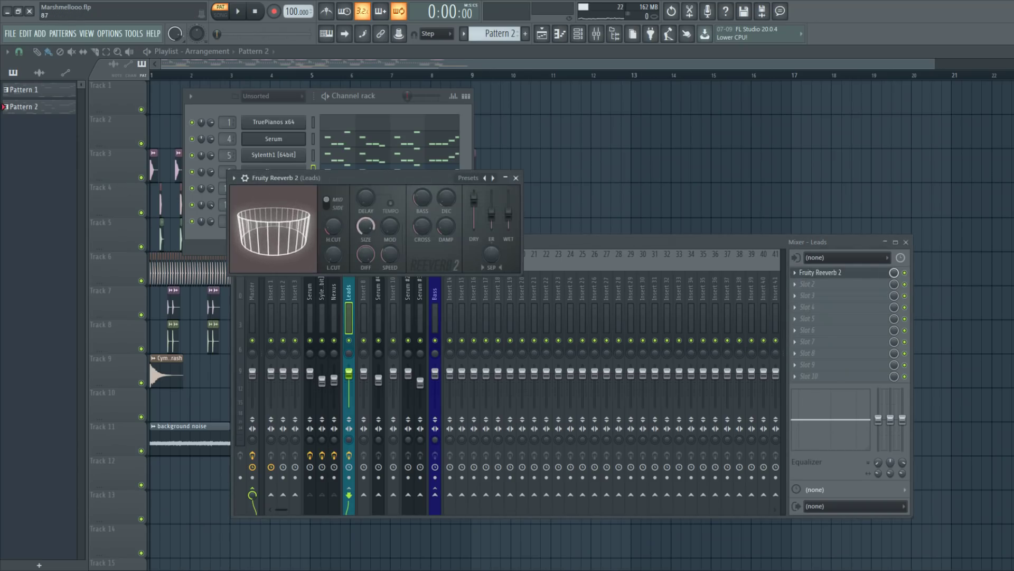
key(space)
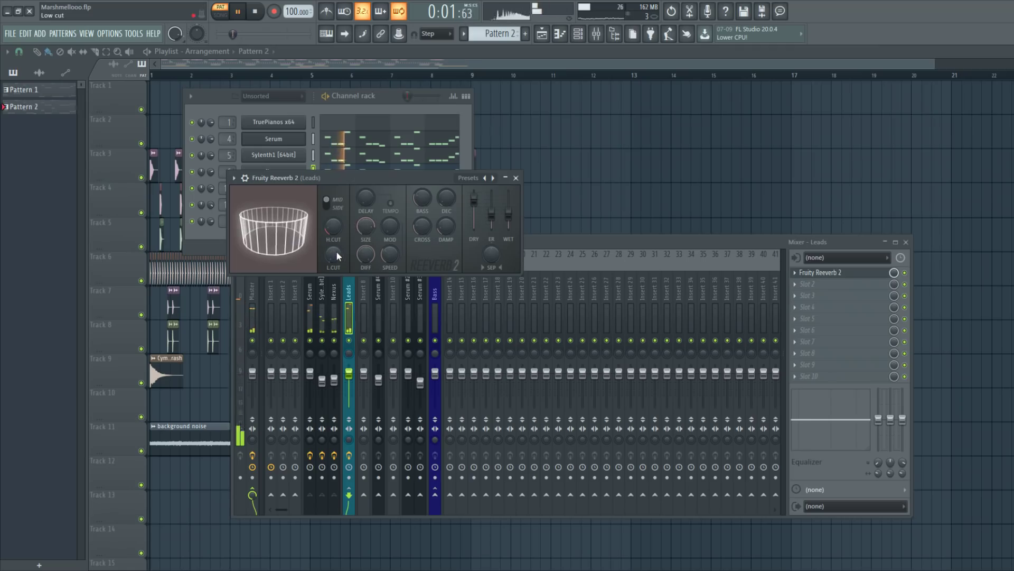
key(space)
key(space)
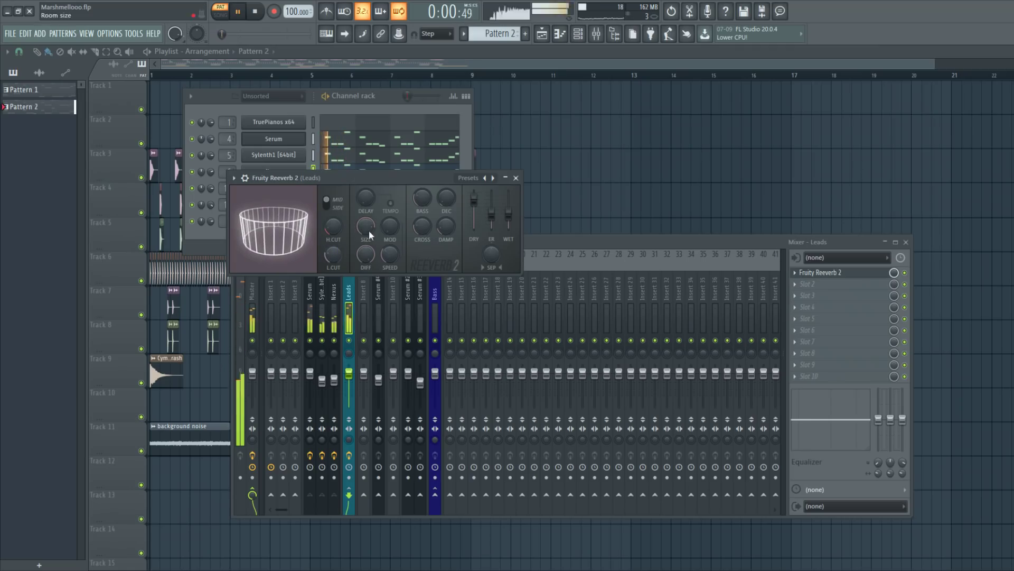
- Raise Fruity Reeverb 2's early reflections to 65% and shorten decay to 1.8 sec
drag(491, 215, 508, 209)
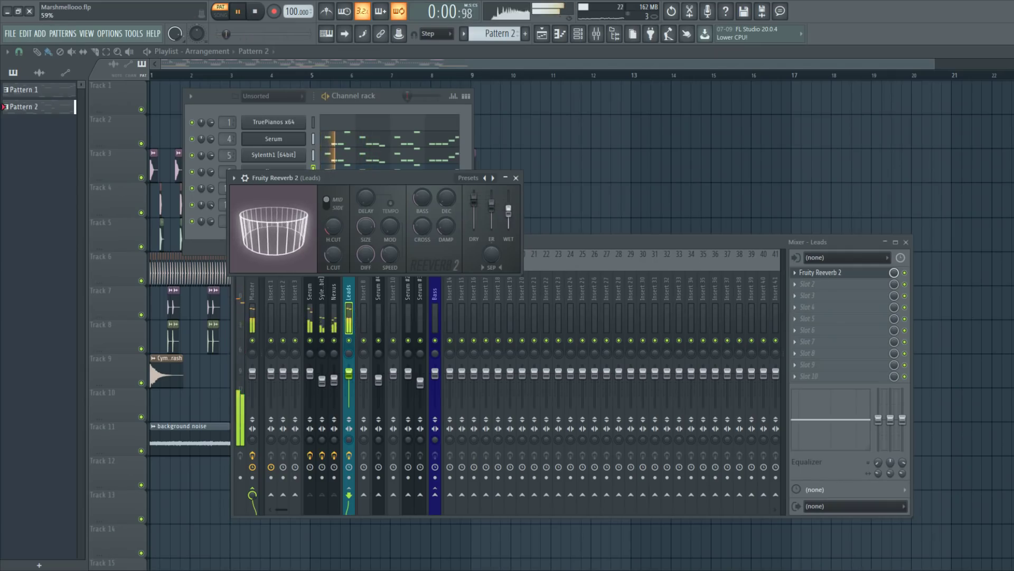
key(space)
drag(445, 207, 446, 220)
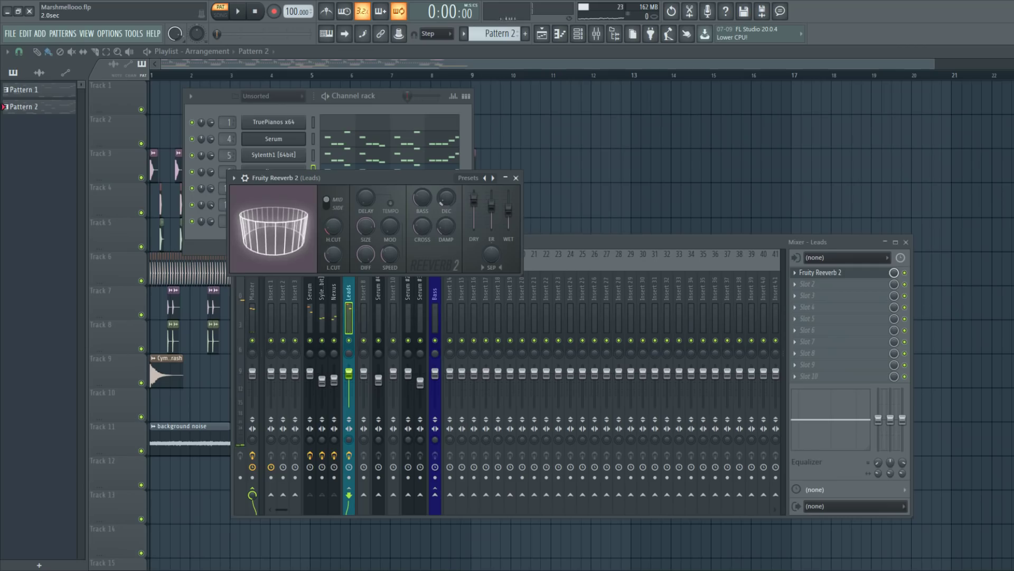
key(space)
key(space)
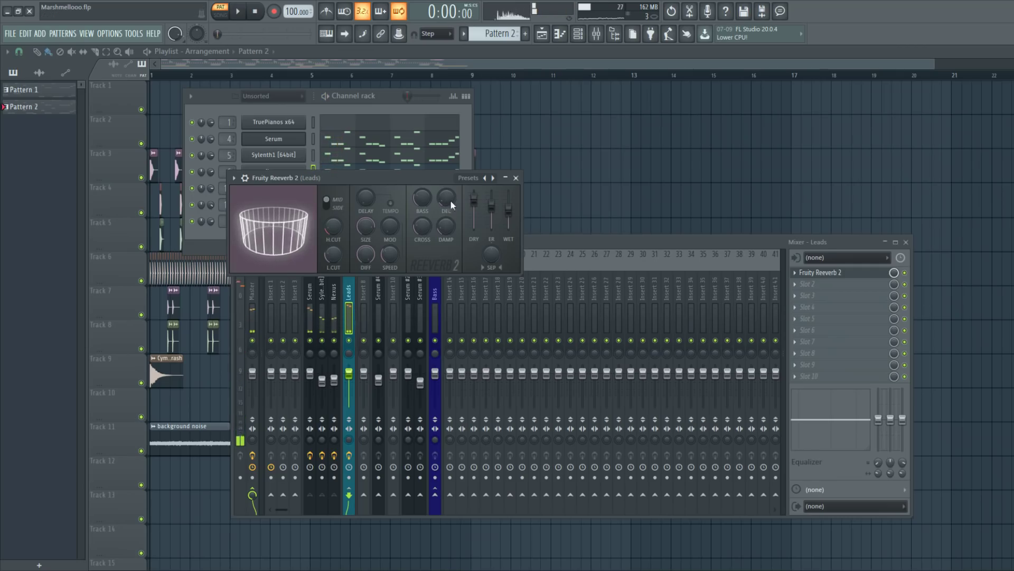
key(space)
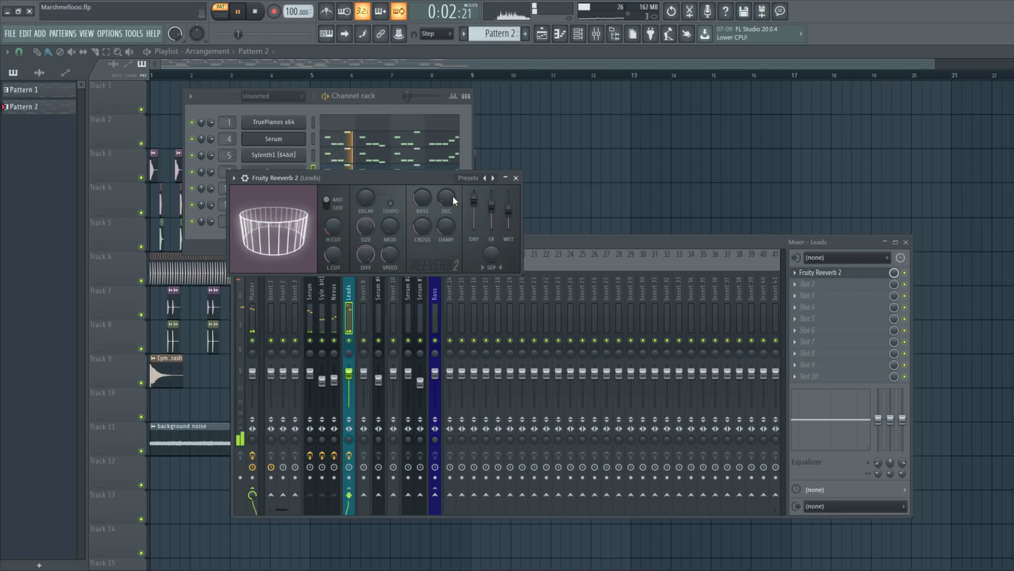
key(space)
- Close the reverb, lower Kickstart's mix on Leads to about 40%, and close Kickstart
click(516, 177)
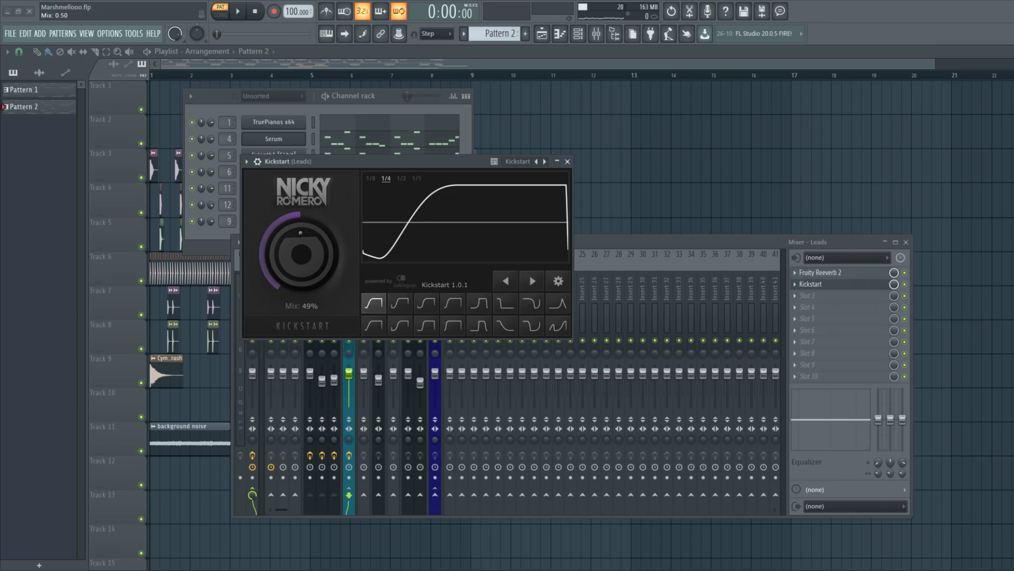
key(space)
drag(324, 246, 324, 260)
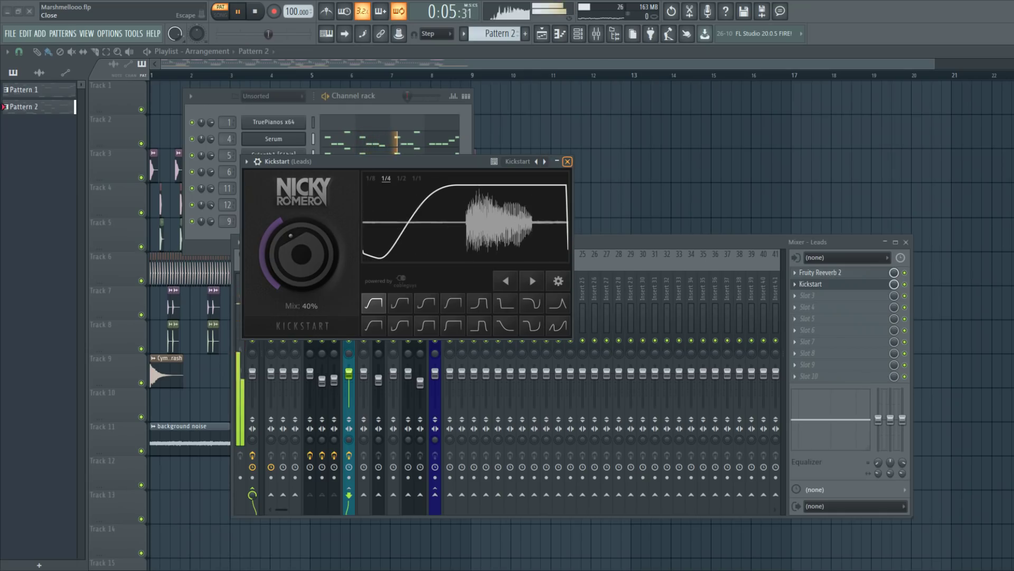
key(Escape)
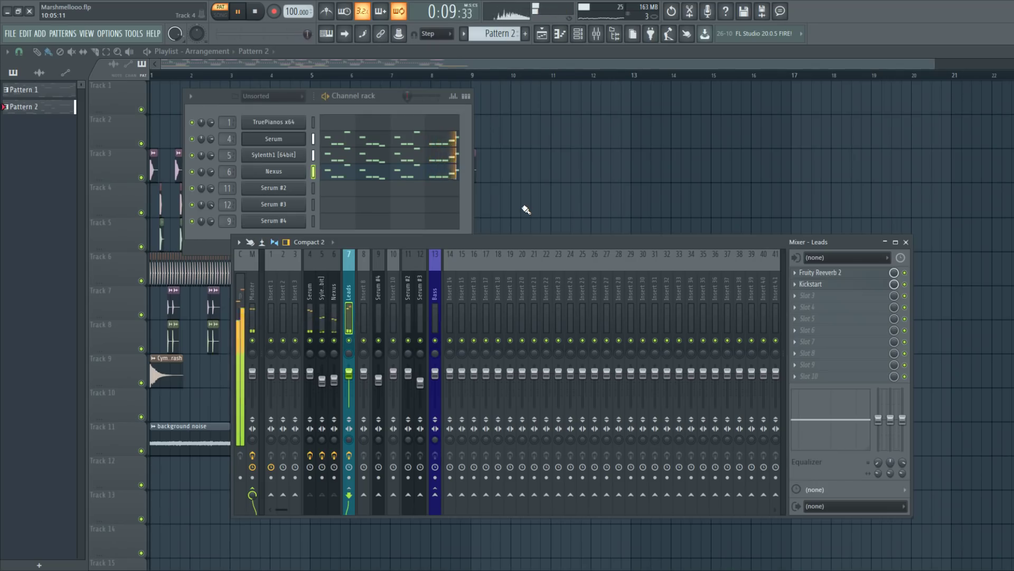
key(space)
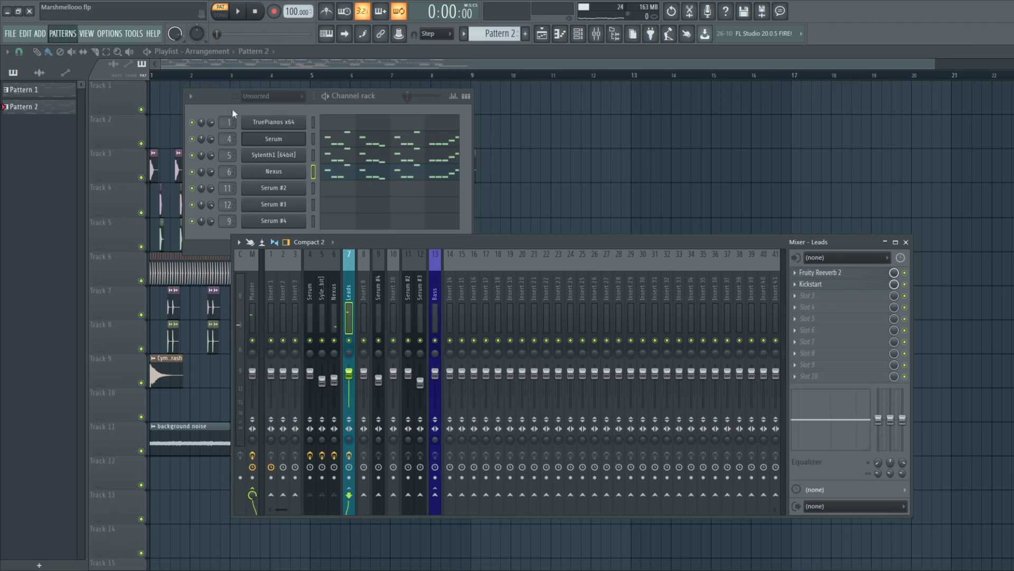
- Select the nine low bass notes of the TruePianos part in Pattern 1
click(21, 89)
click(294, 122)
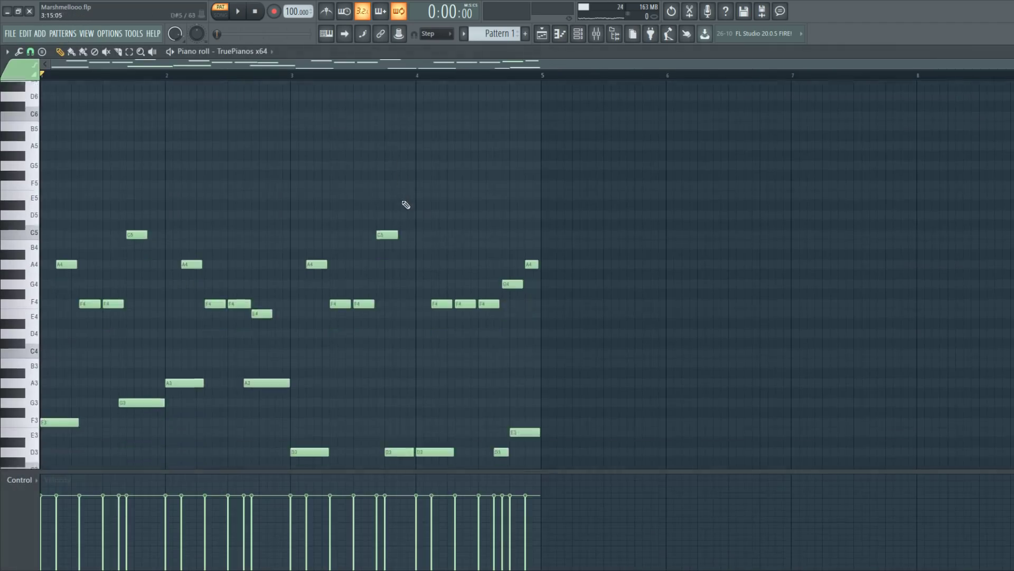
drag(656, 343, 37, 256)
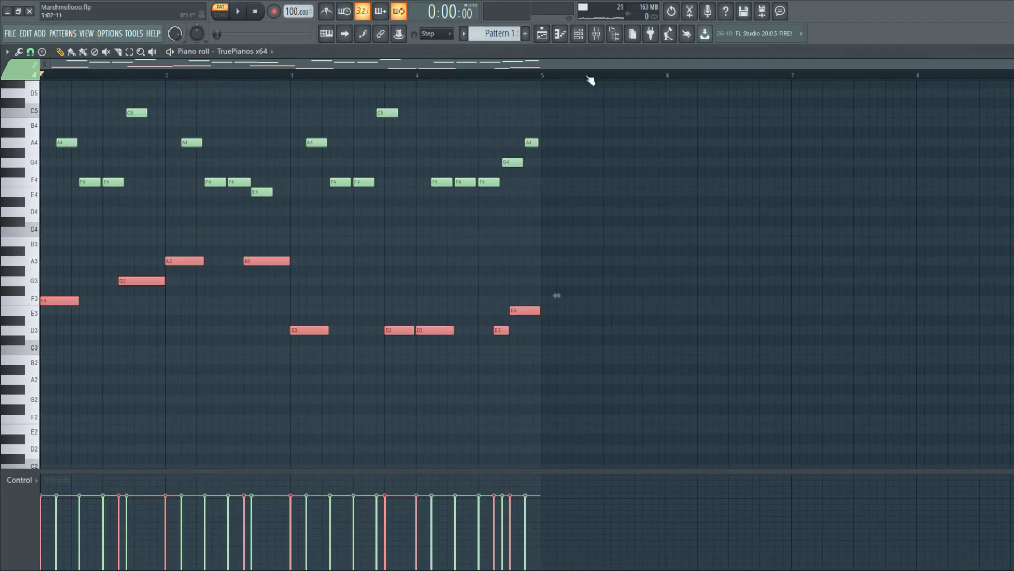
- Put the copied low piano notes into Serum #2's piano roll in Pattern 3
click(561, 37)
click(299, 195)
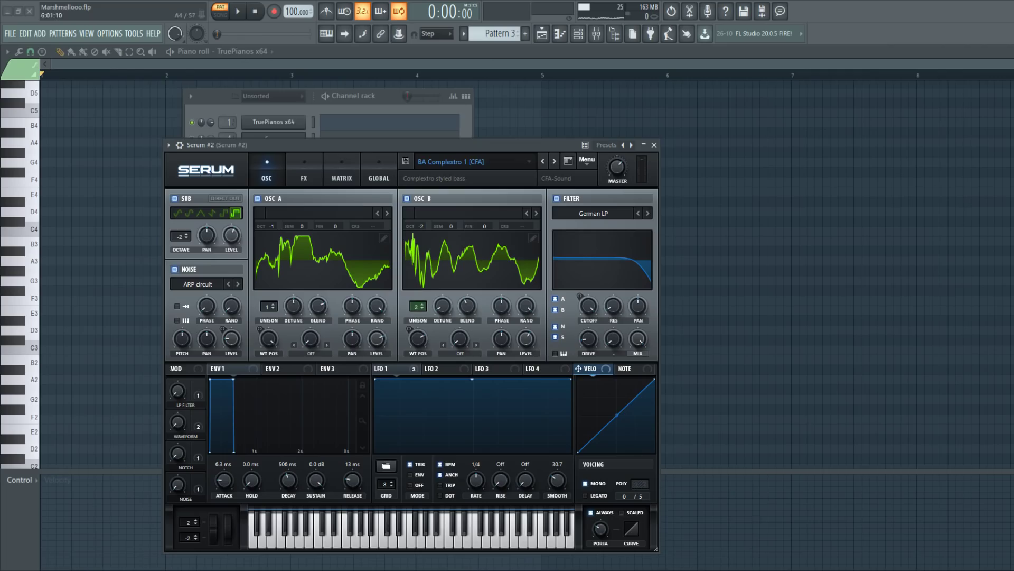
click(655, 145)
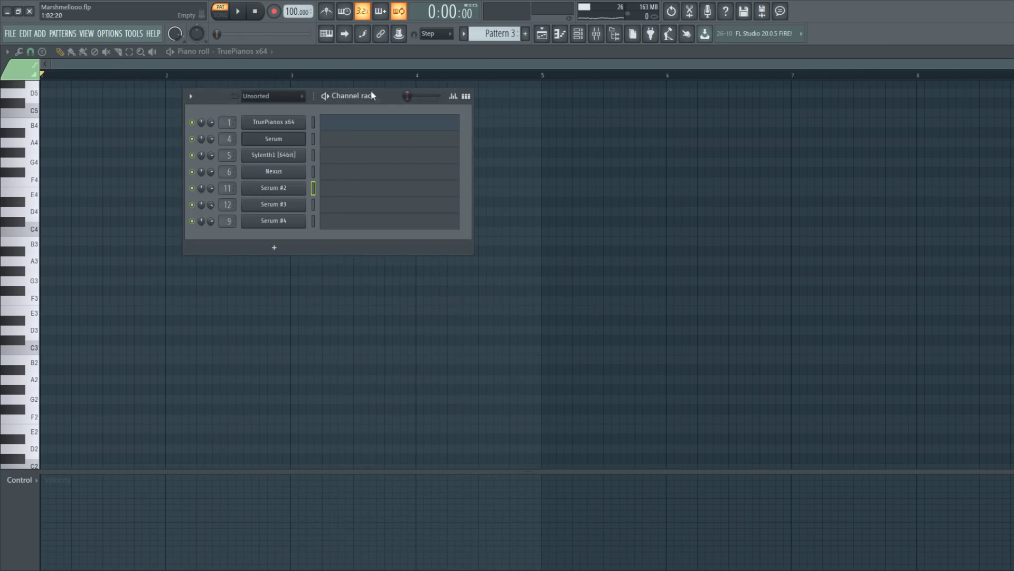
click(577, 33)
click(542, 34)
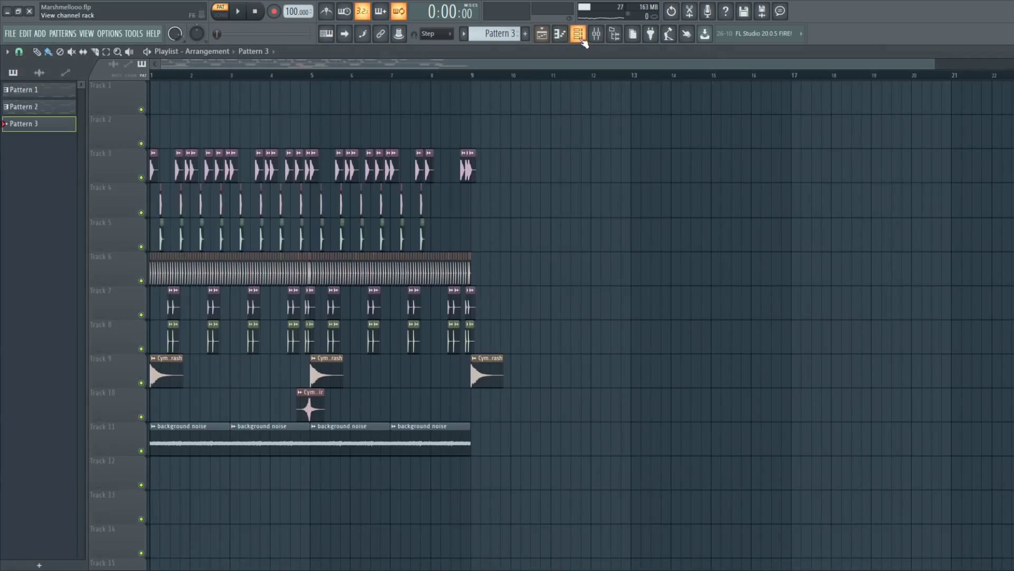
click(578, 33)
click(351, 192)
- Play back the new Serum #2 bass line, then stop it
key(space)
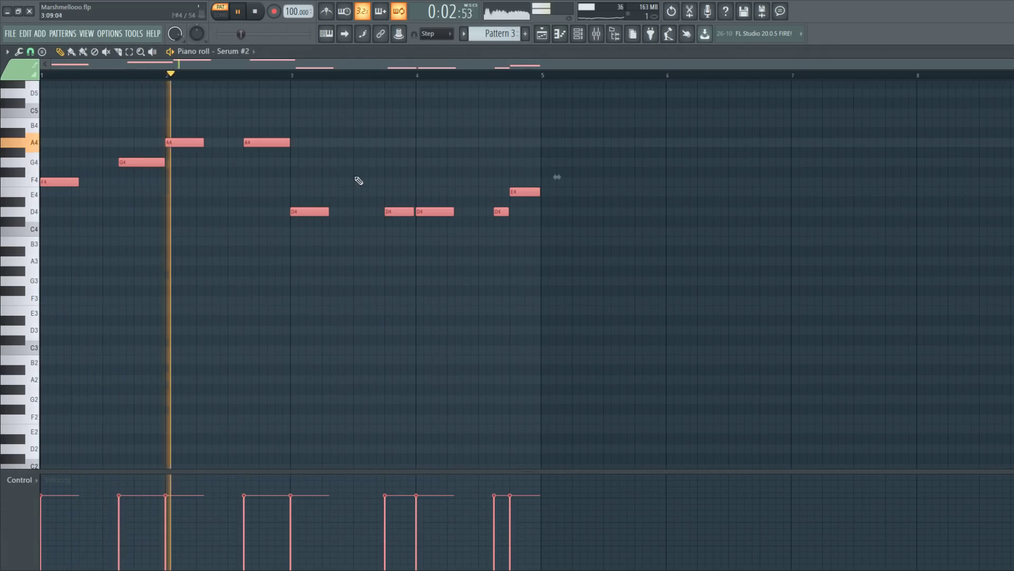
click(385, 172)
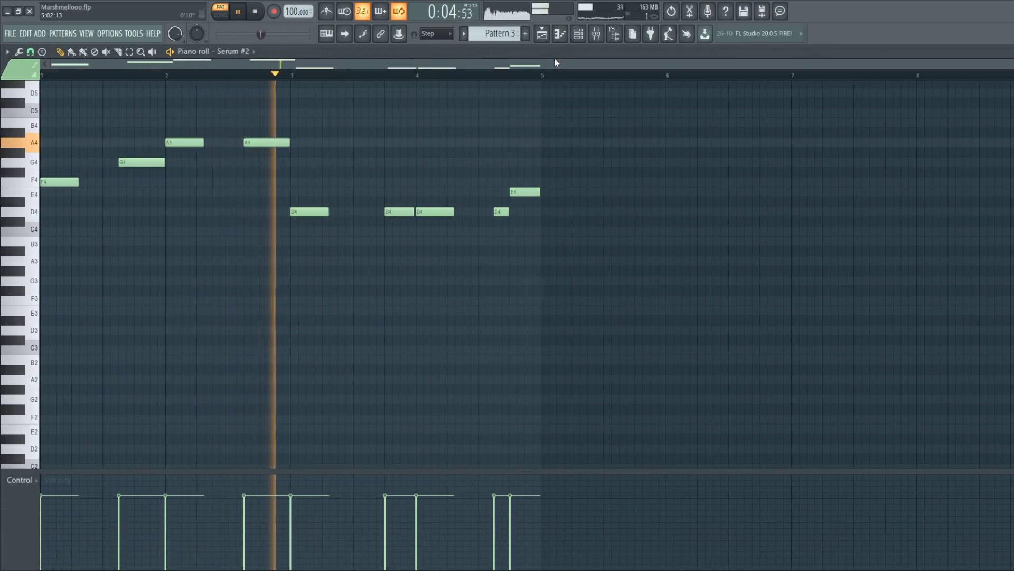
key(space)
click(578, 35)
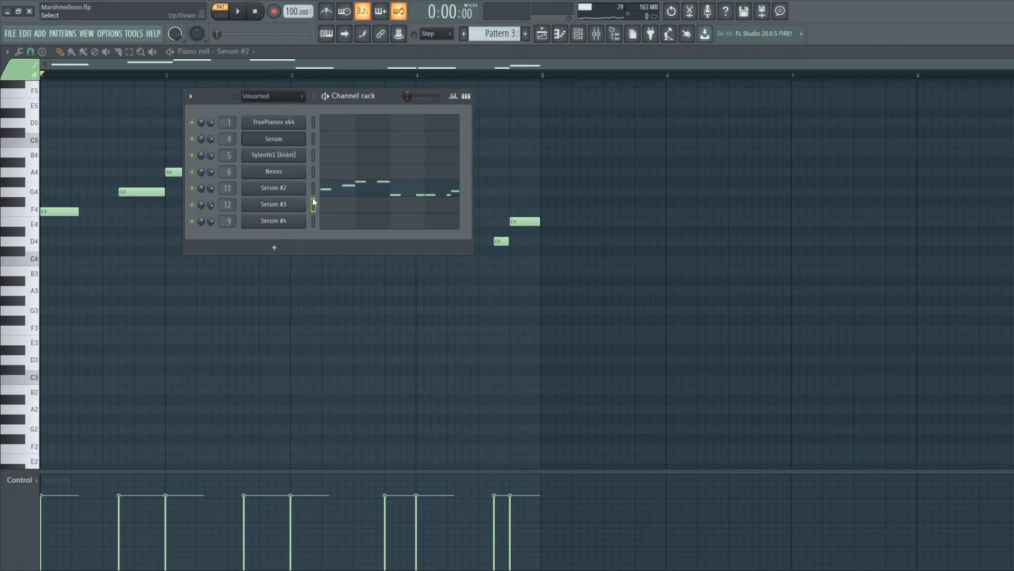
- Copy the bass pattern onto Serum #3 and audition the layer, toggling Serum #2's mute
click(295, 204)
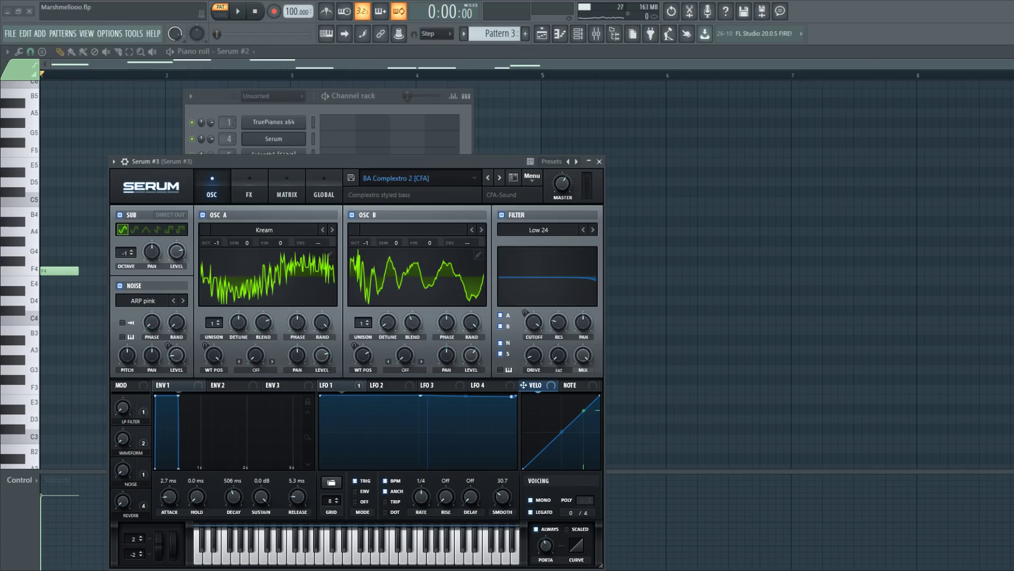
key(Escape)
drag(336, 179, 314, 205)
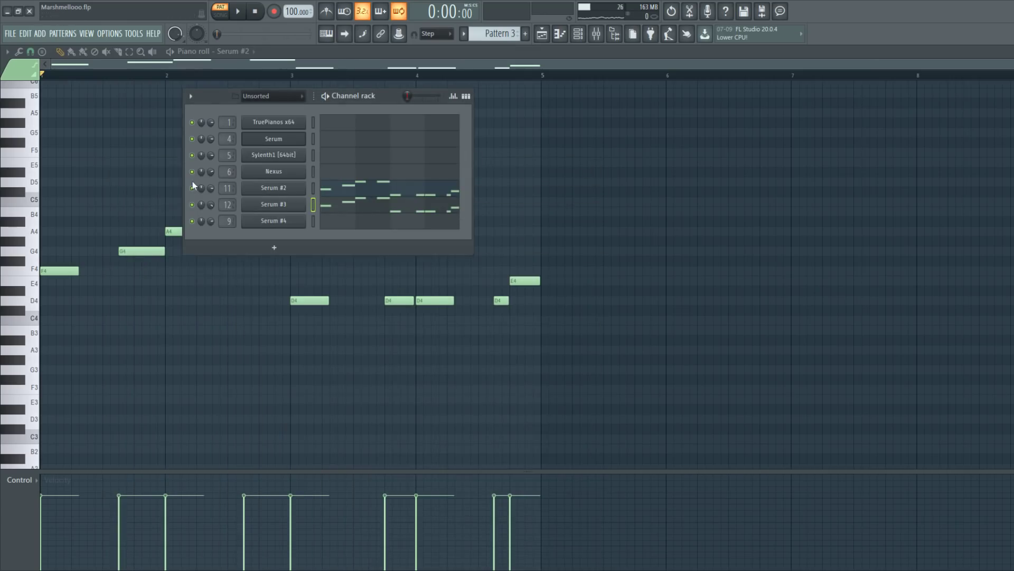
key(space)
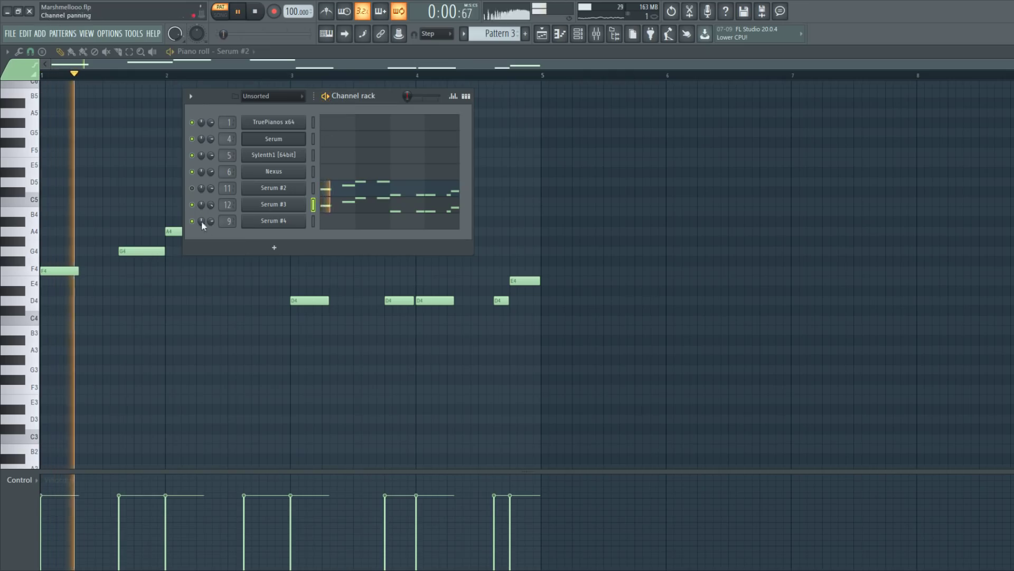
click(192, 188)
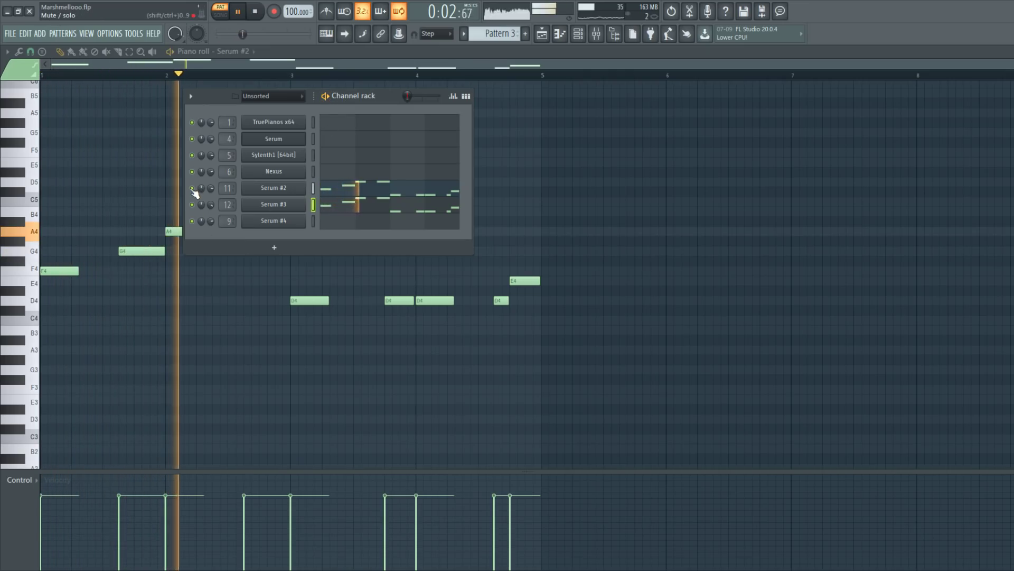
key(space)
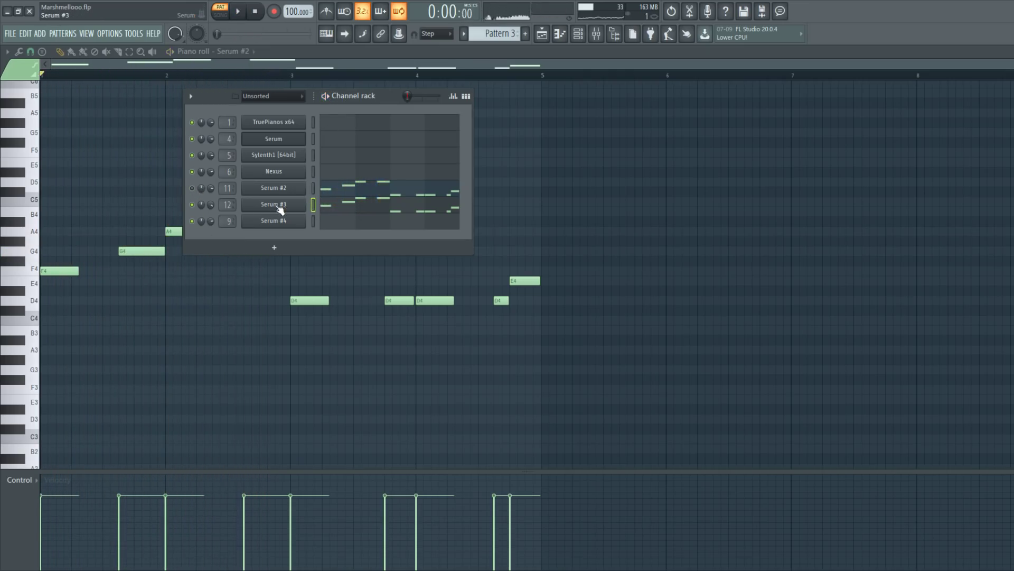
- Raise Serum #3's portamento glide to about 209 ms and play to hear it
click(274, 204)
drag(407, 161, 387, 110)
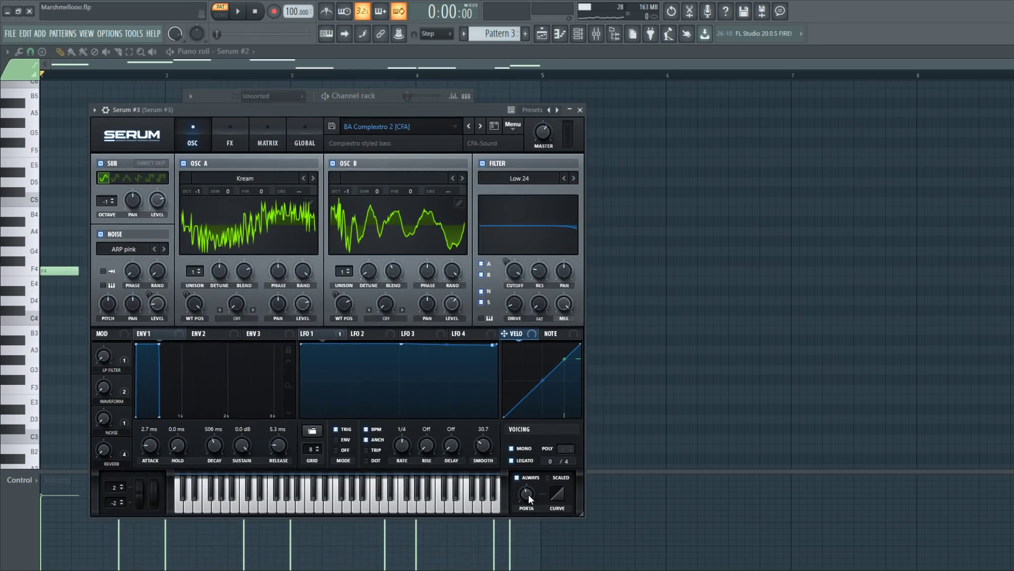
drag(529, 497, 529, 491)
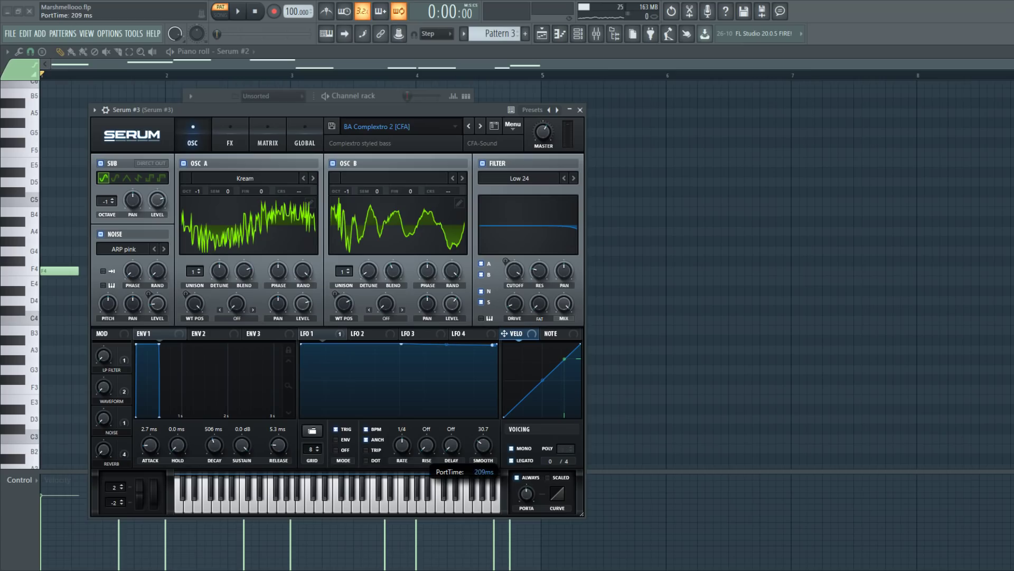
drag(526, 493, 526, 494)
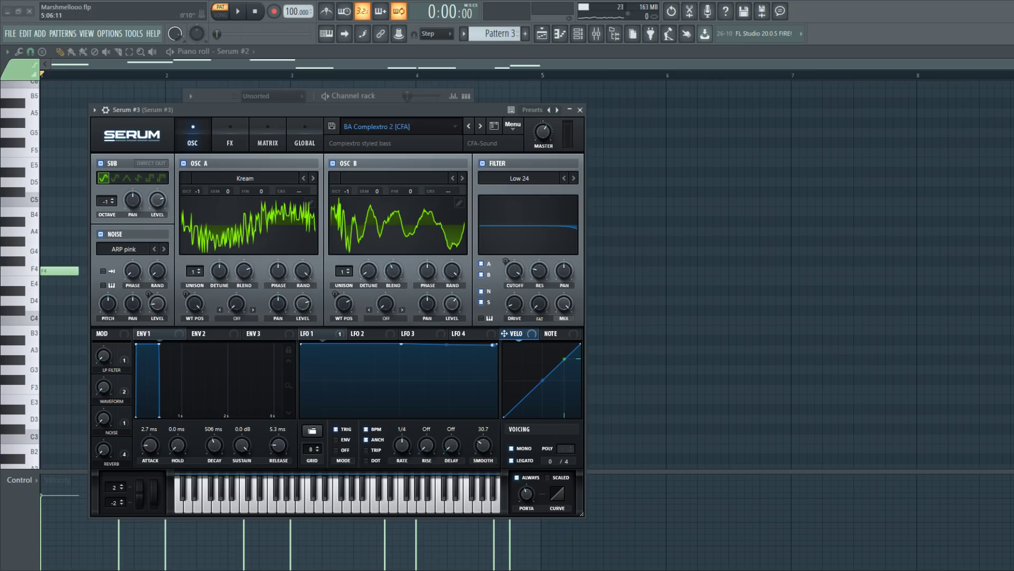
click(580, 110)
key(space)
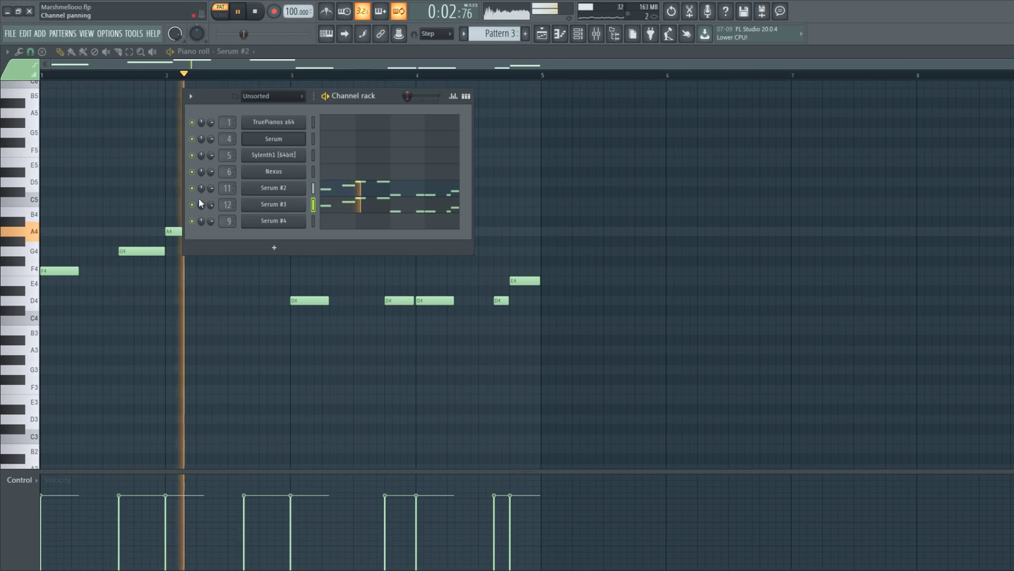
- Open the mixer and solo the Serum #2 mixer track
click(313, 220)
key(space)
key(F5)
key(F9)
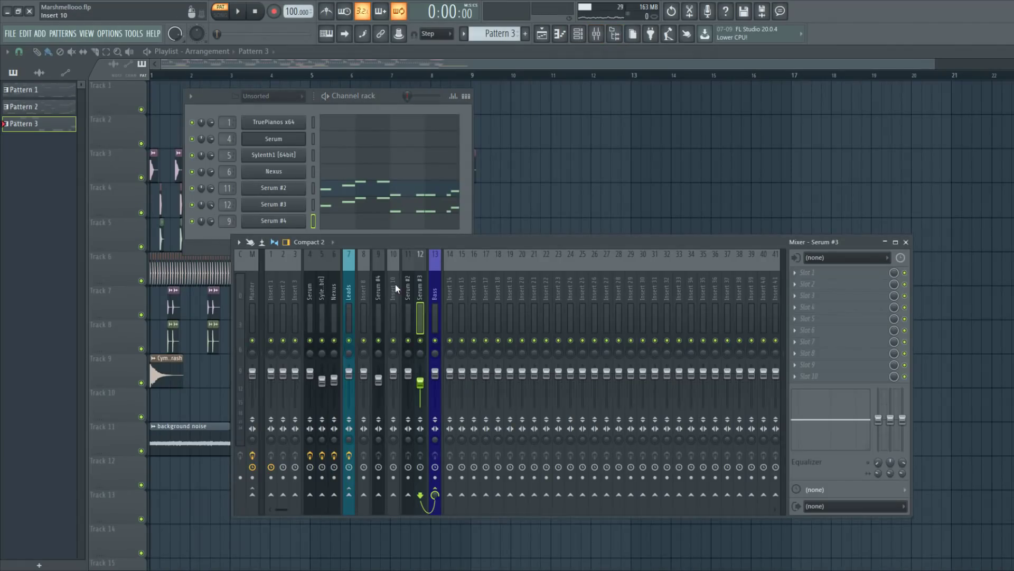
right_click(407, 340)
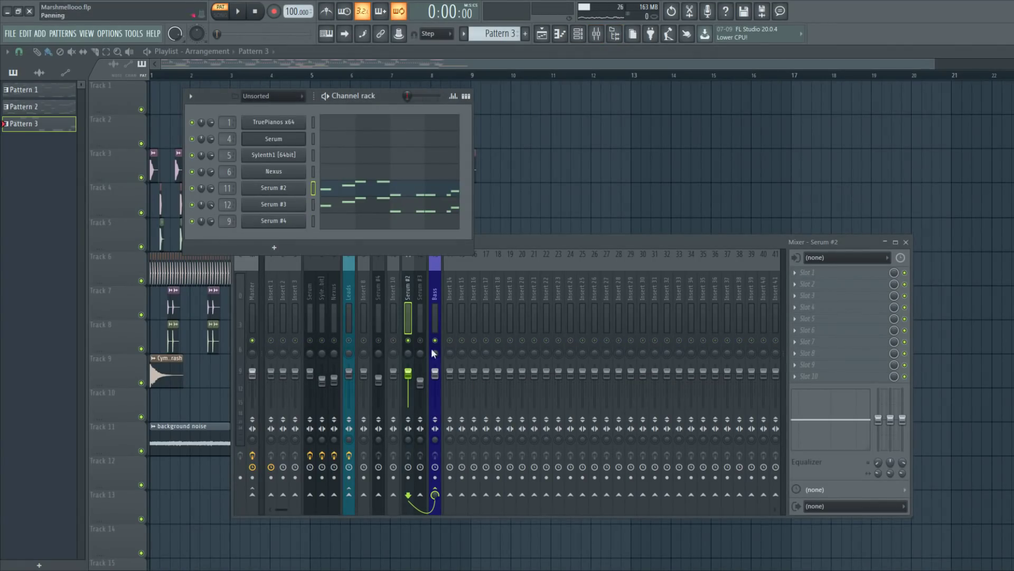
- Load Fruity Parametric EQ 2 on Serum #2's track and low-pass band 7 near 2.7 kHz
click(313, 187)
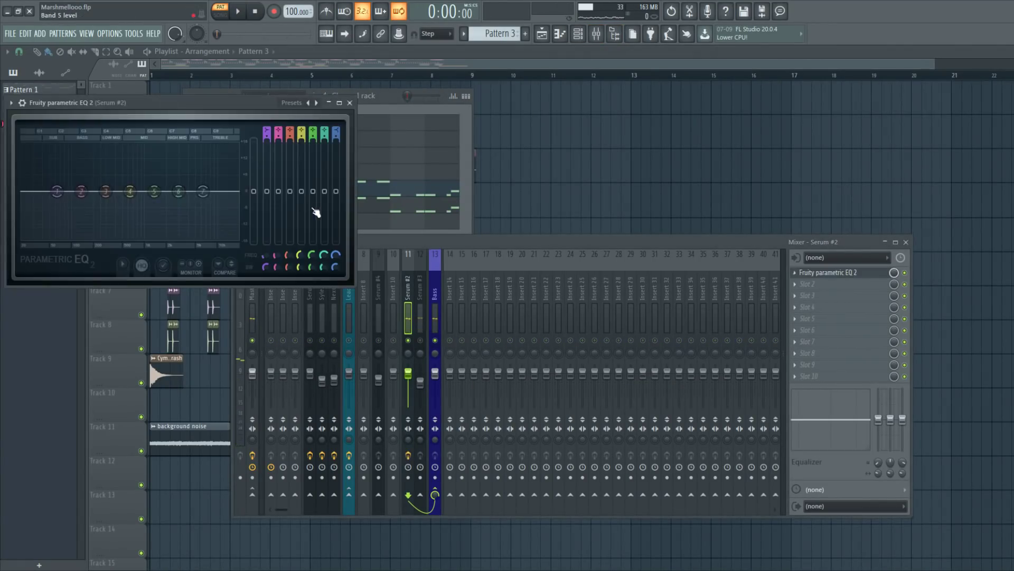
drag(227, 184, 221, 240)
drag(190, 103, 389, 190)
scroll(535, 212, down, 2)
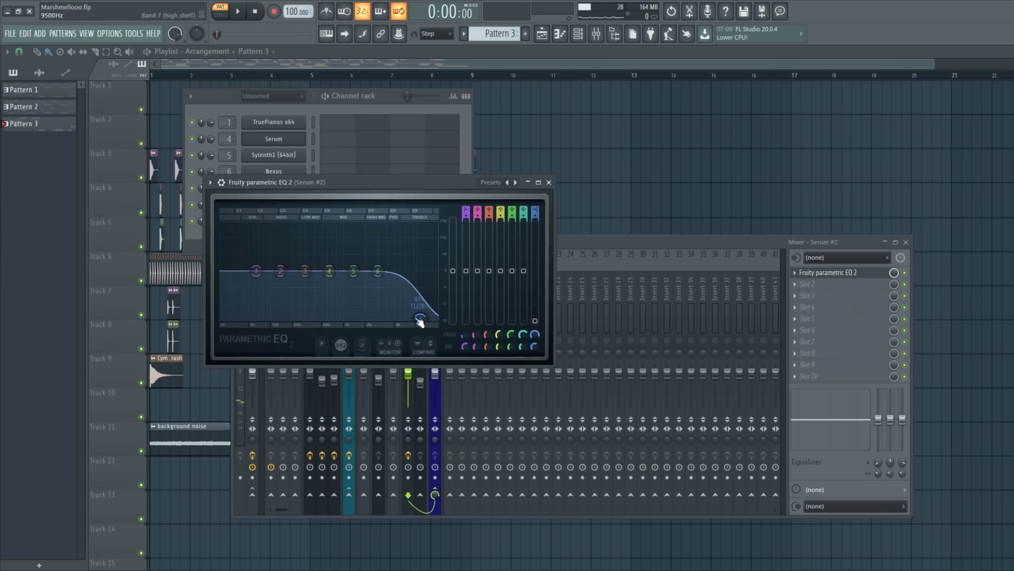
drag(420, 319, 402, 270)
scroll(401, 271, up, 2)
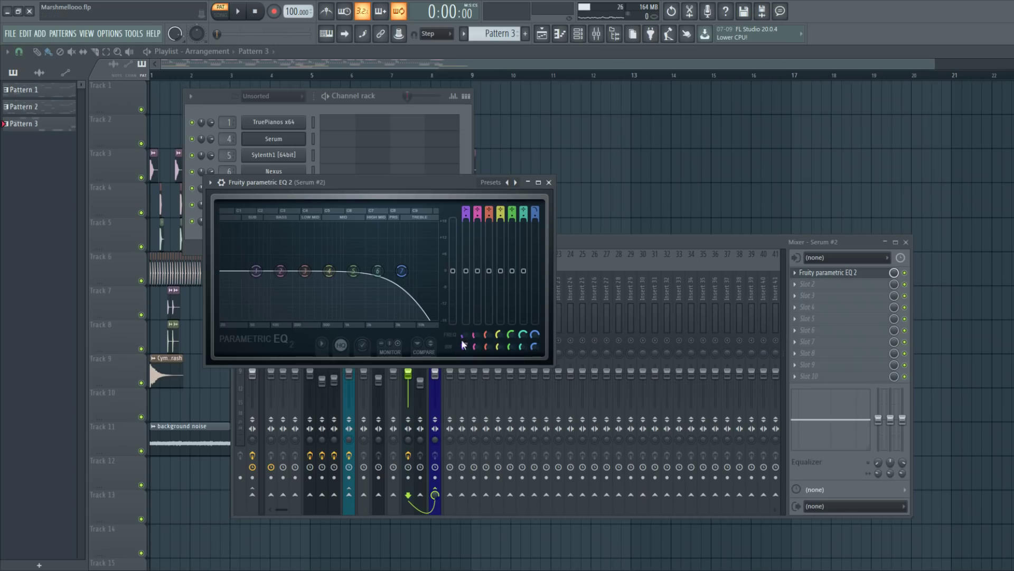
scroll(403, 273, up, 2)
drag(405, 274, 372, 272)
- While listening, roll off the lows with band 1 and boost the low-mids with band 3
key(space)
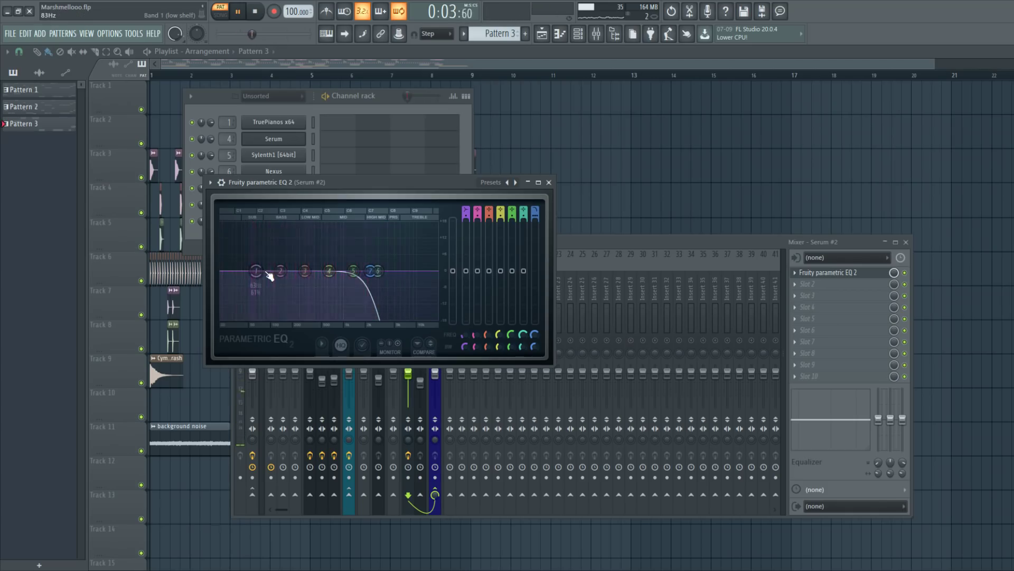
drag(257, 271, 249, 318)
drag(330, 271, 294, 261)
key(space)
key(space)
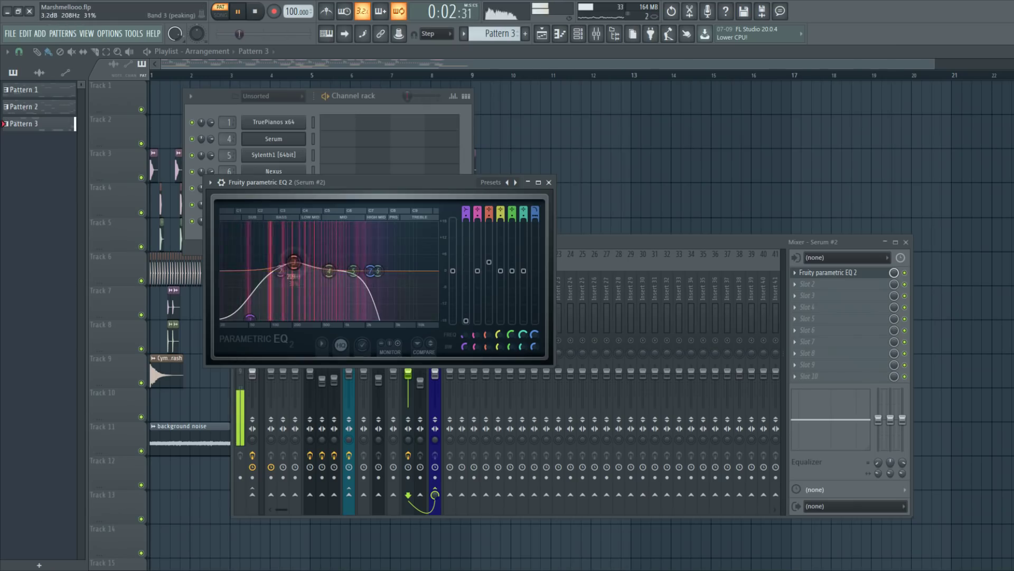
click(549, 182)
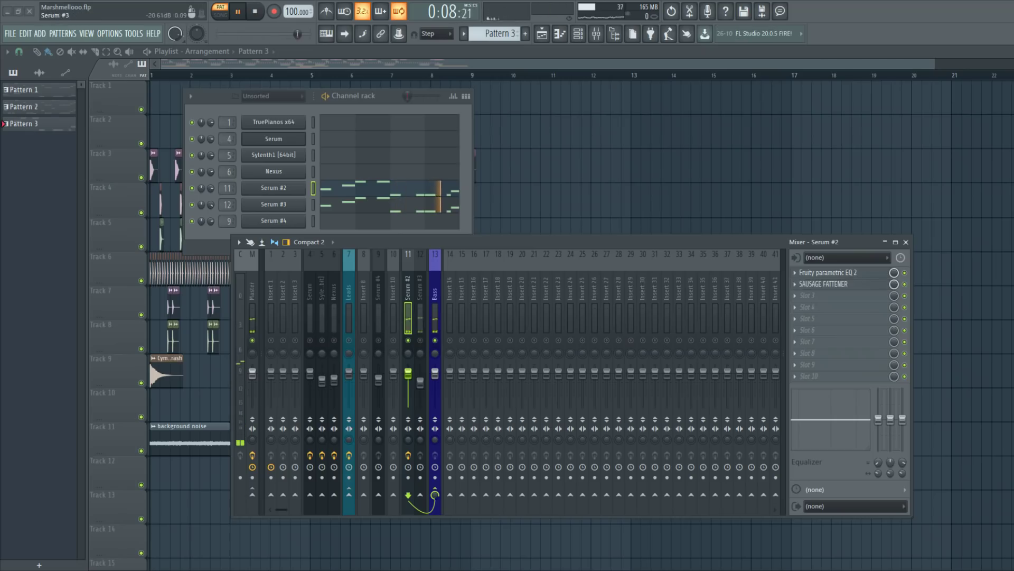
- Add Parametric EQ 2 to Serum #3's insert 12 and low-pass it near 2.8 kHz
key(Right)
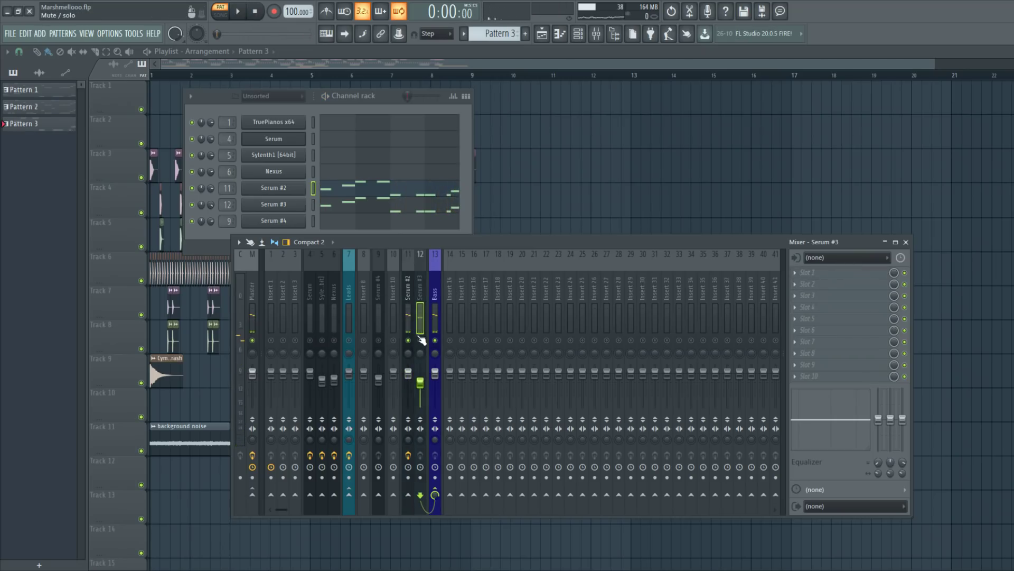
key(space)
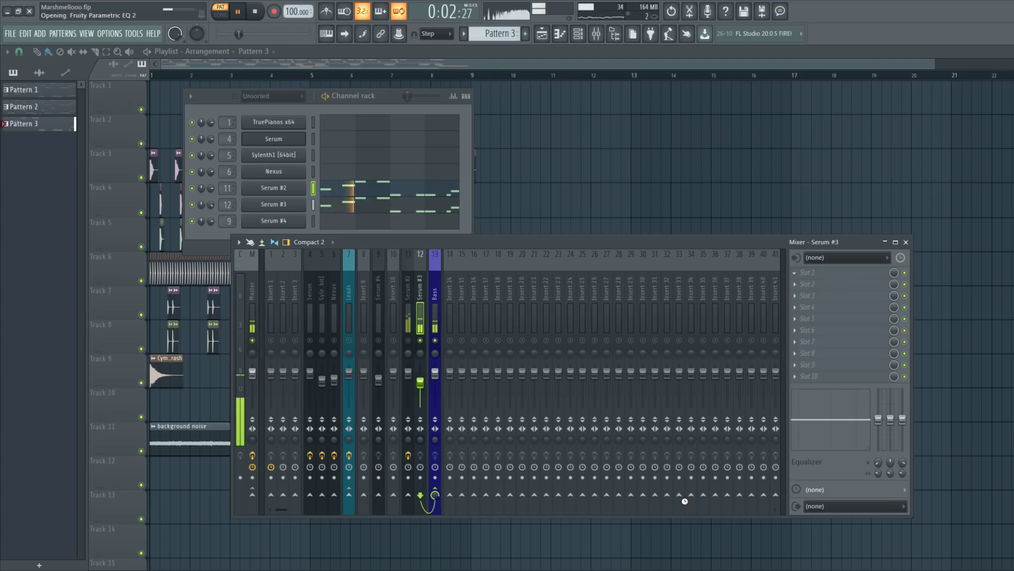
key(space)
drag(207, 129, 350, 170)
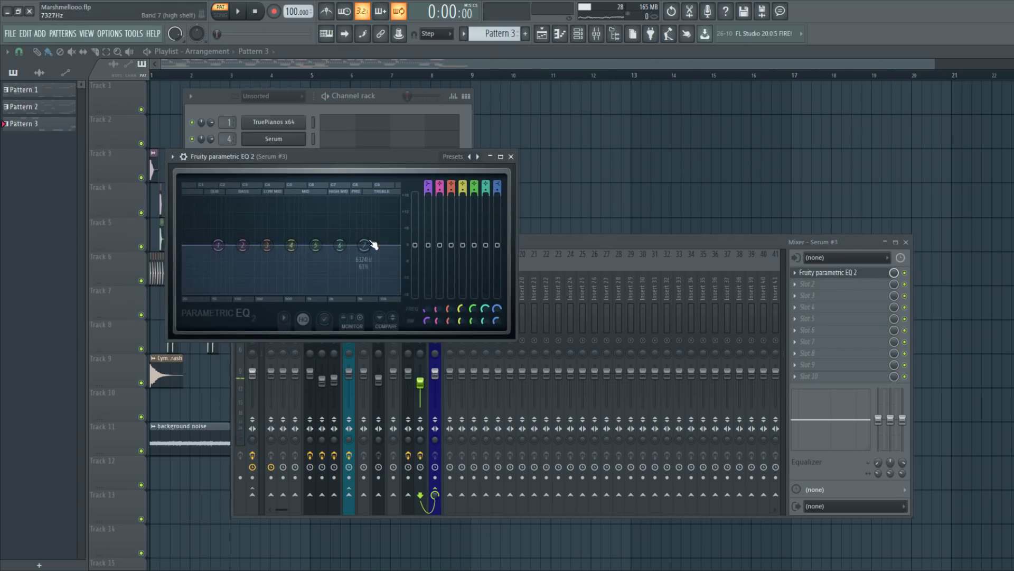
scroll(497, 182, up, 6)
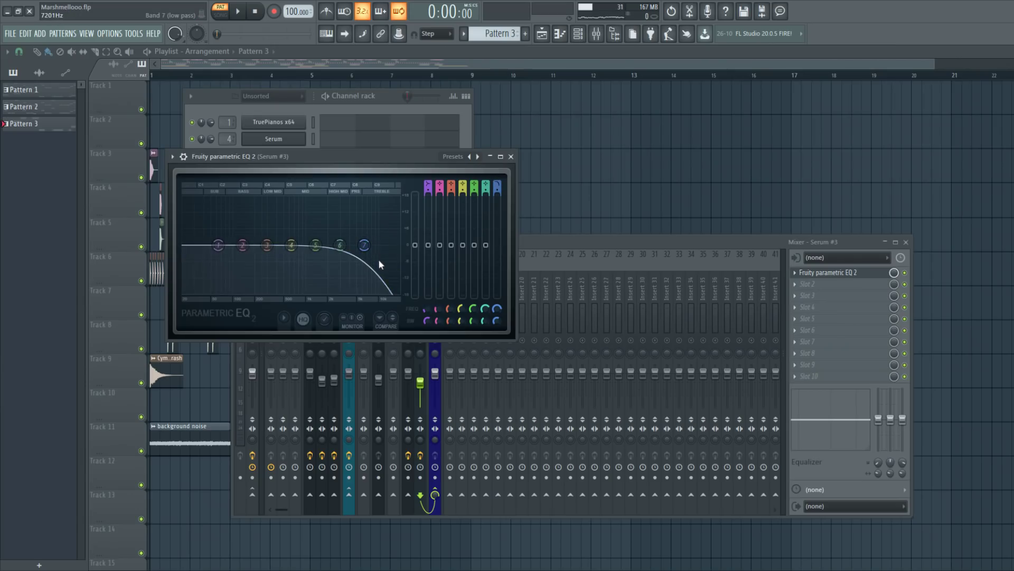
scroll(364, 245, down, 3)
key(space)
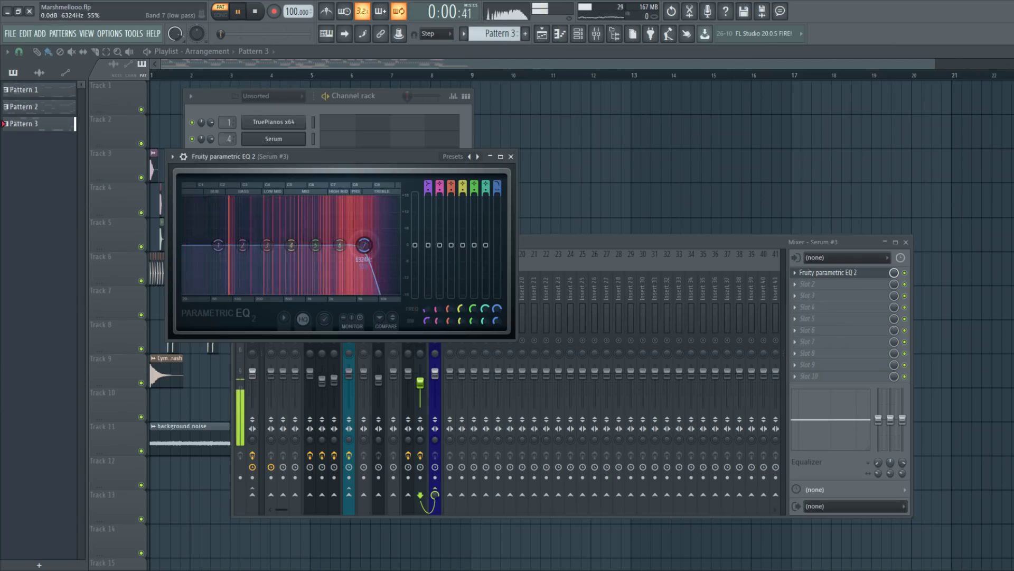
drag(364, 244, 349, 261)
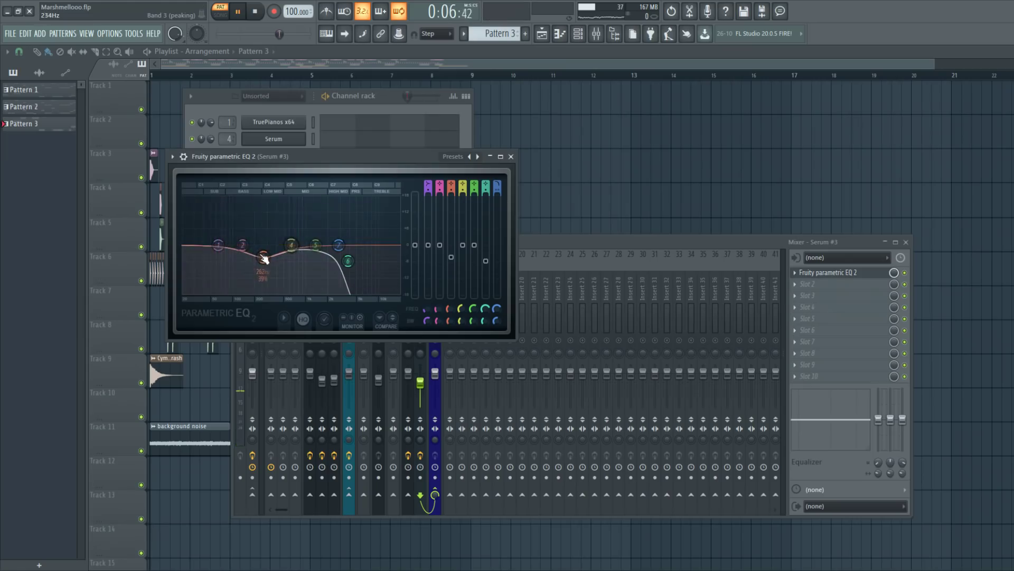
- Boost band 3 around 300 Hz and pull bands 1 and 2 down below 100 Hz
drag(263, 258, 279, 235)
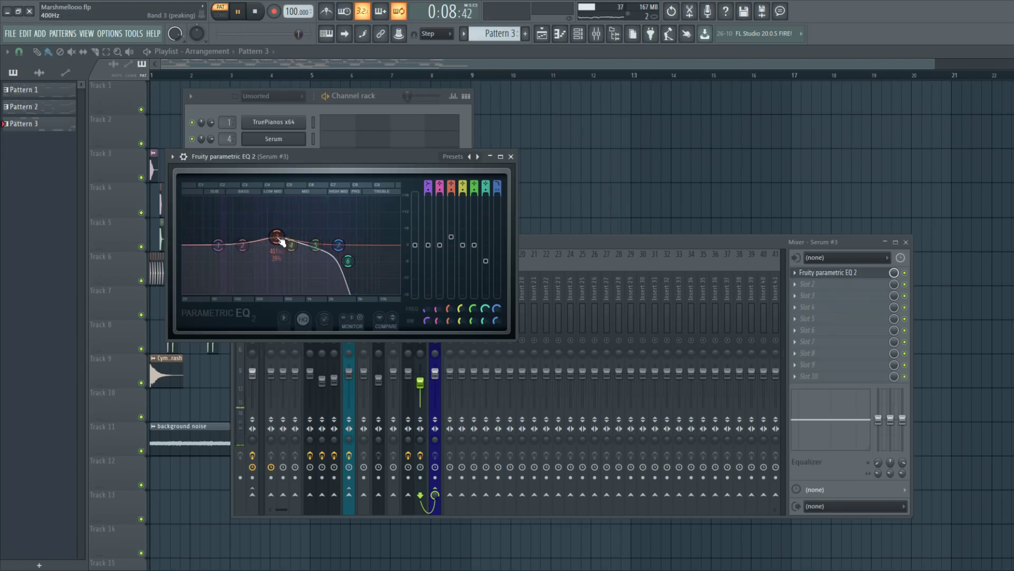
drag(218, 245, 238, 298)
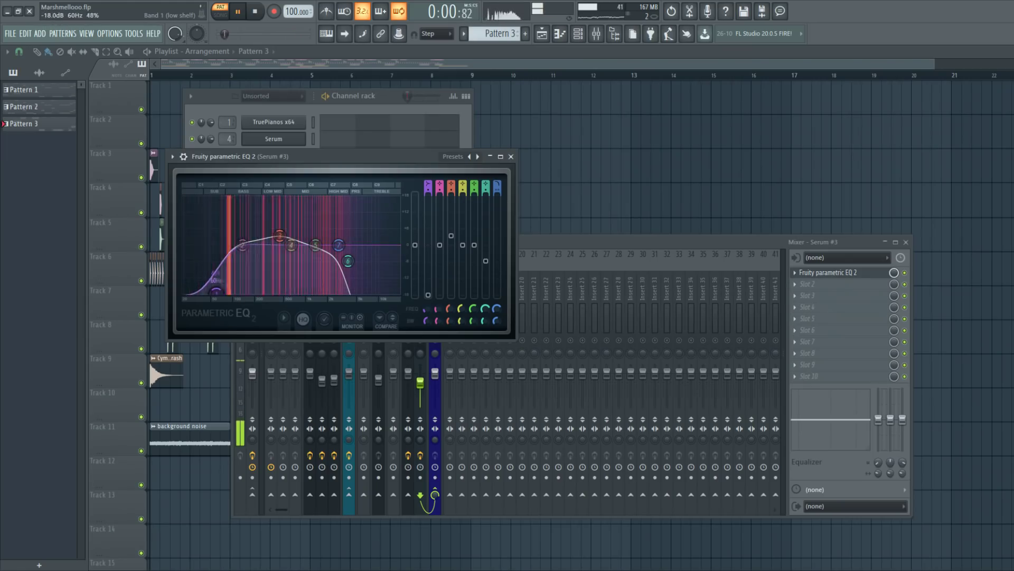
drag(243, 244, 237, 298)
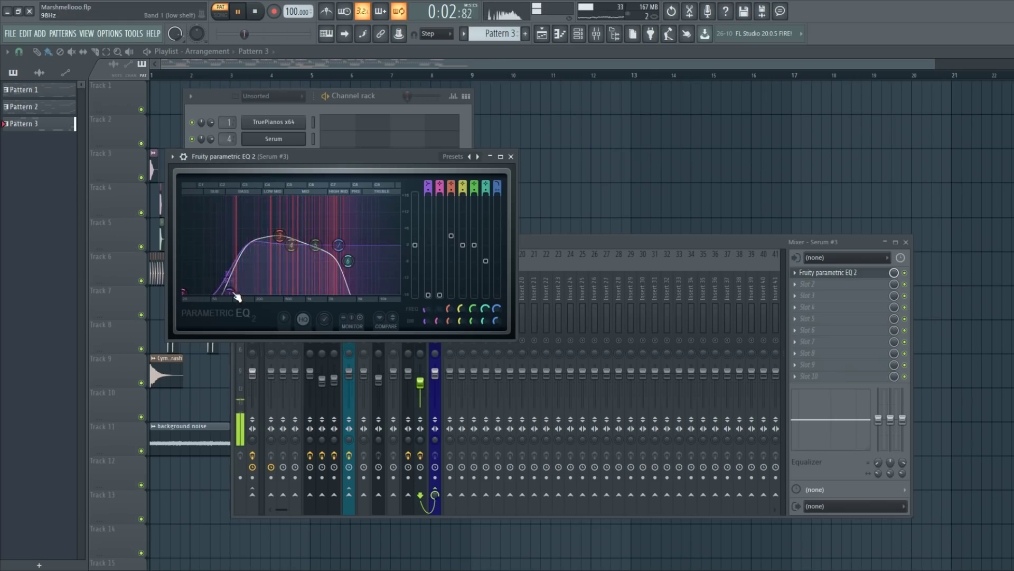
- Close the EQ, turn the Bass Kickstart Mix from 69% to about 43%, and create Pattern 4
click(510, 156)
key(space)
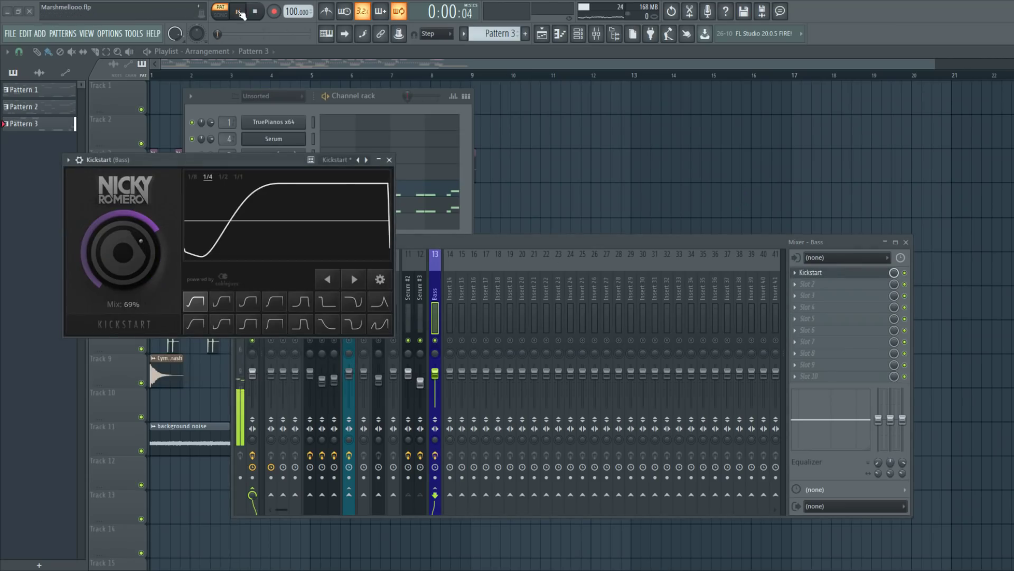
drag(123, 253, 123, 270)
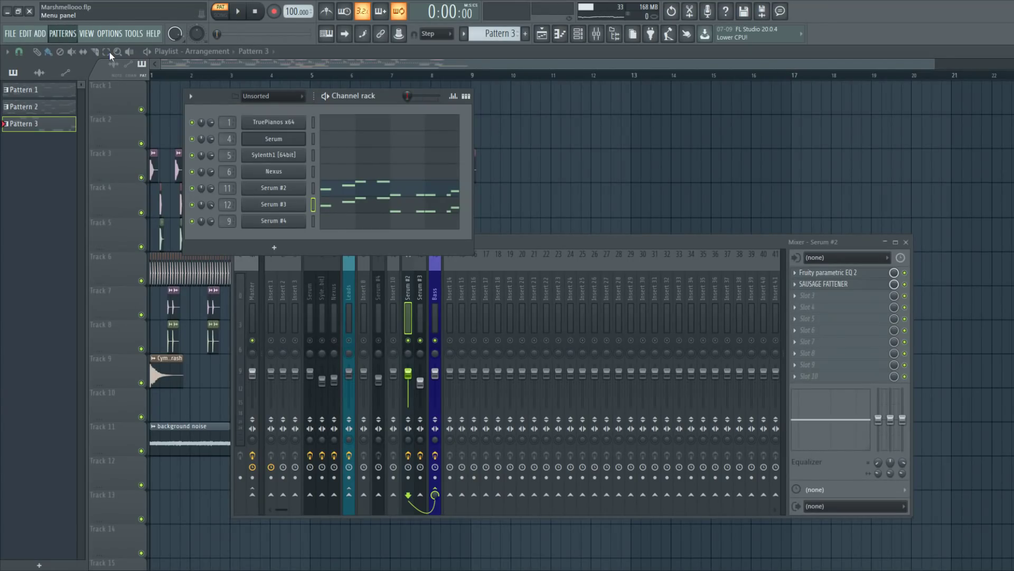
key(F4)
- Select the Serum #4 channel and release the solo on Serum #2's mixer track
click(313, 221)
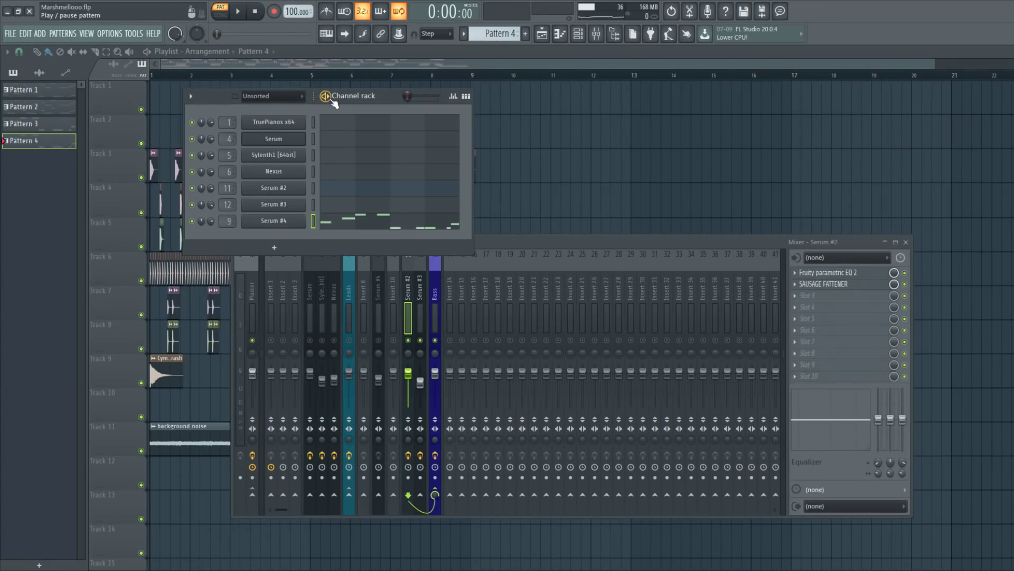
right_click(385, 342)
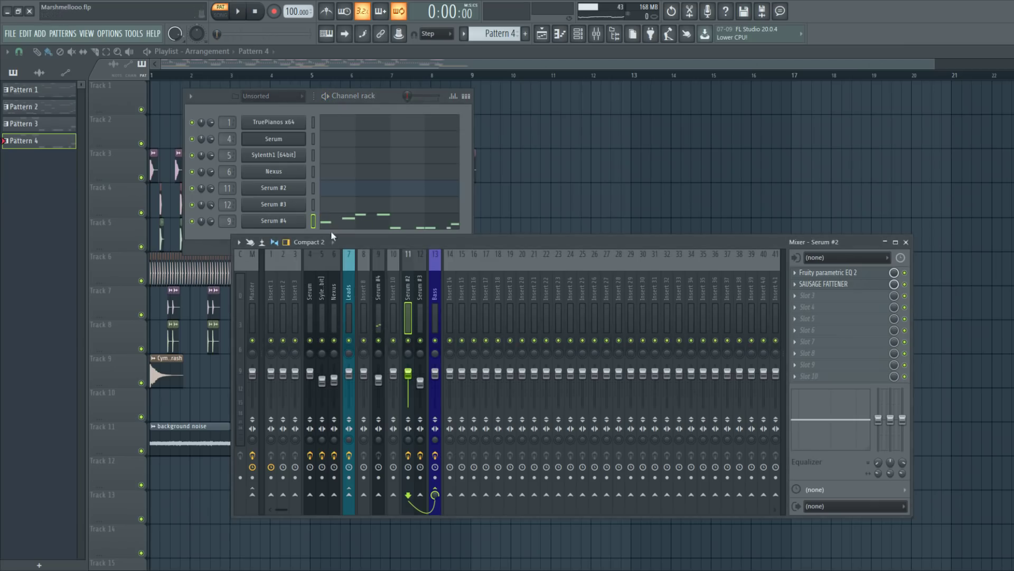
click(303, 221)
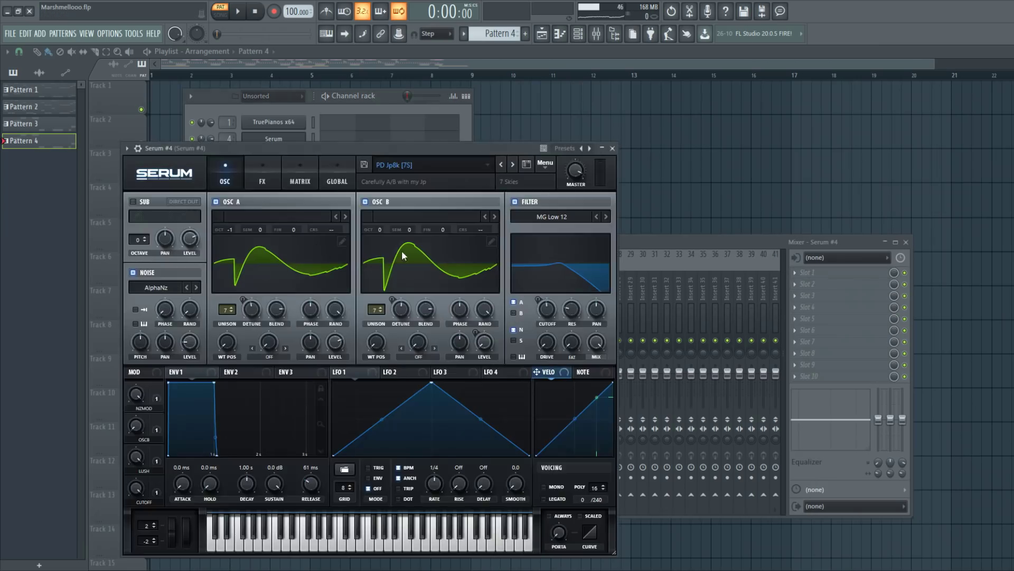
click(613, 149)
- Copy the Serum #4 melody notes an octave lower and play back the doubled part
click(313, 217)
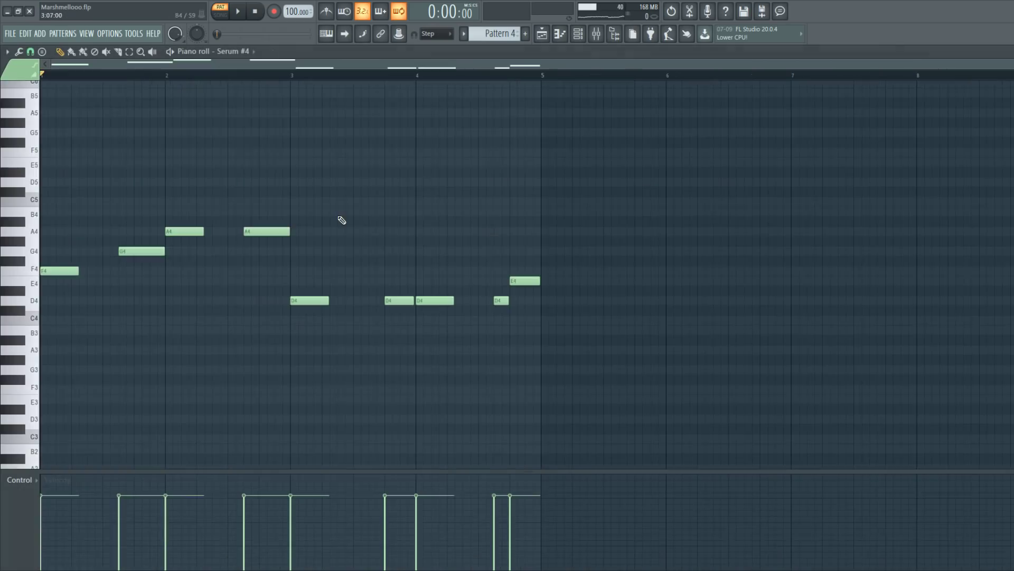
drag(57, 239, 57, 357)
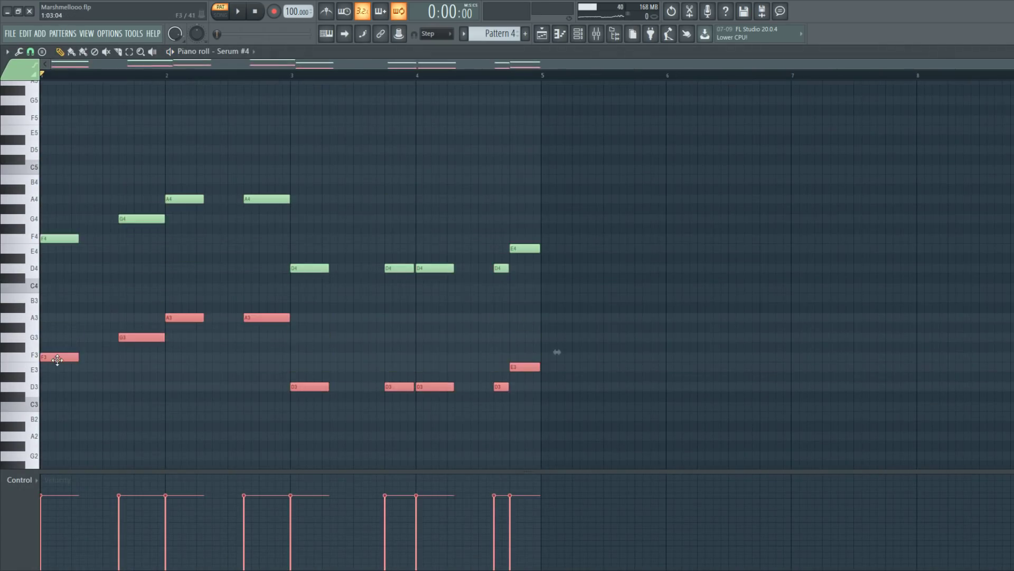
click(286, 180)
key(space)
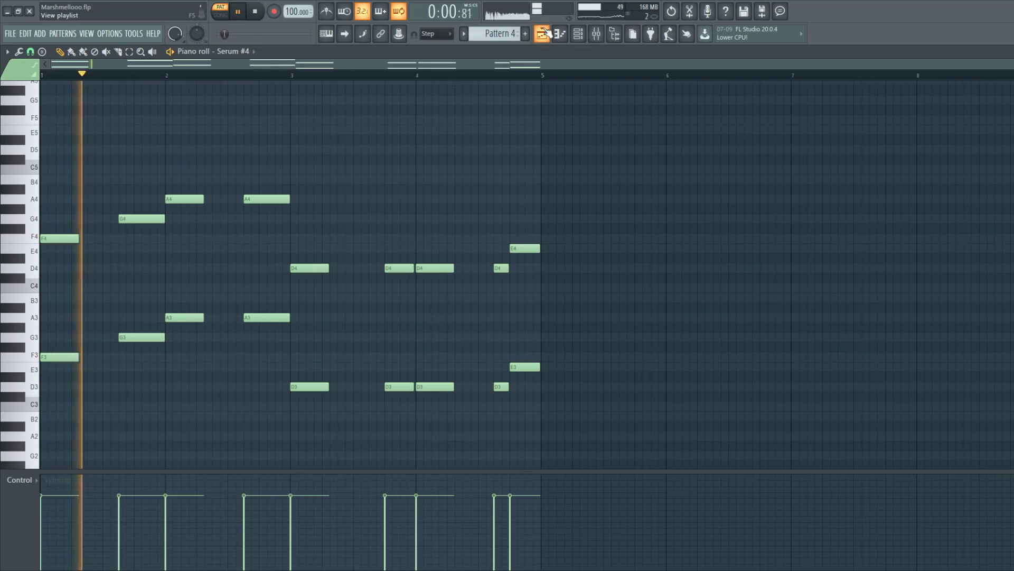
click(599, 33)
key(space)
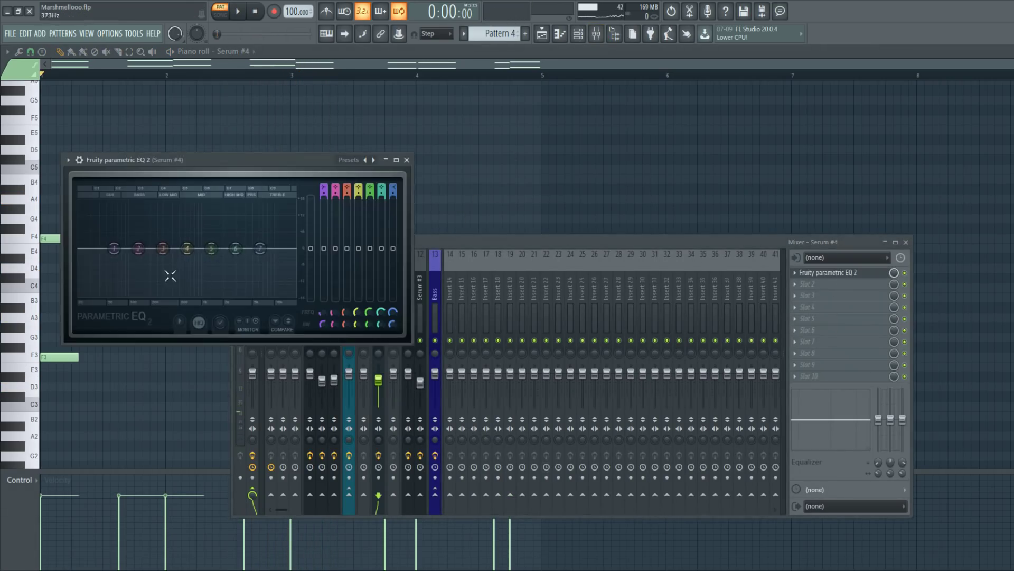
- Turn EQ band 1 into a high pass near 167 Hz
drag(115, 248, 132, 295)
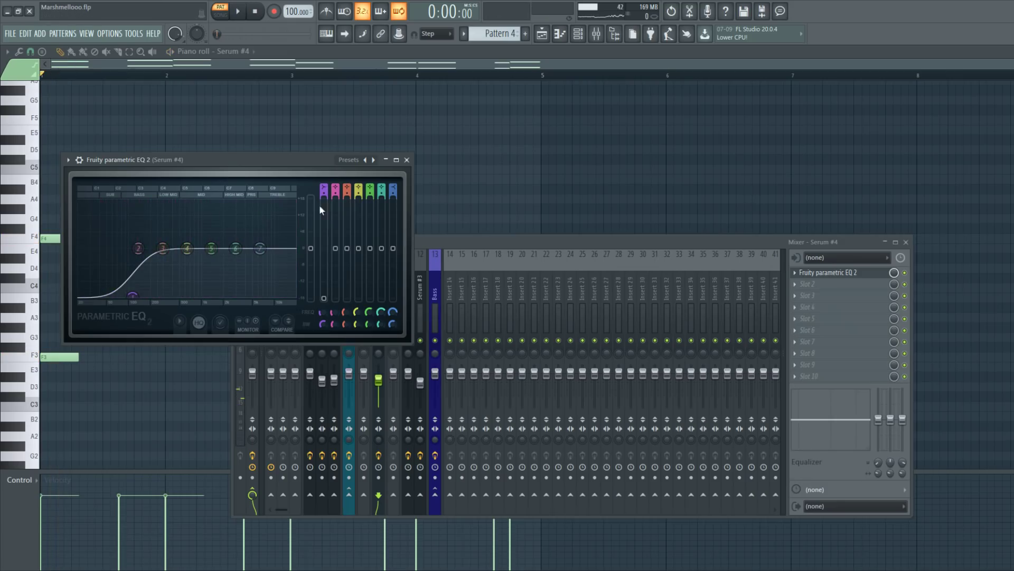
scroll(324, 188, up, 2)
scroll(324, 188, down, 1)
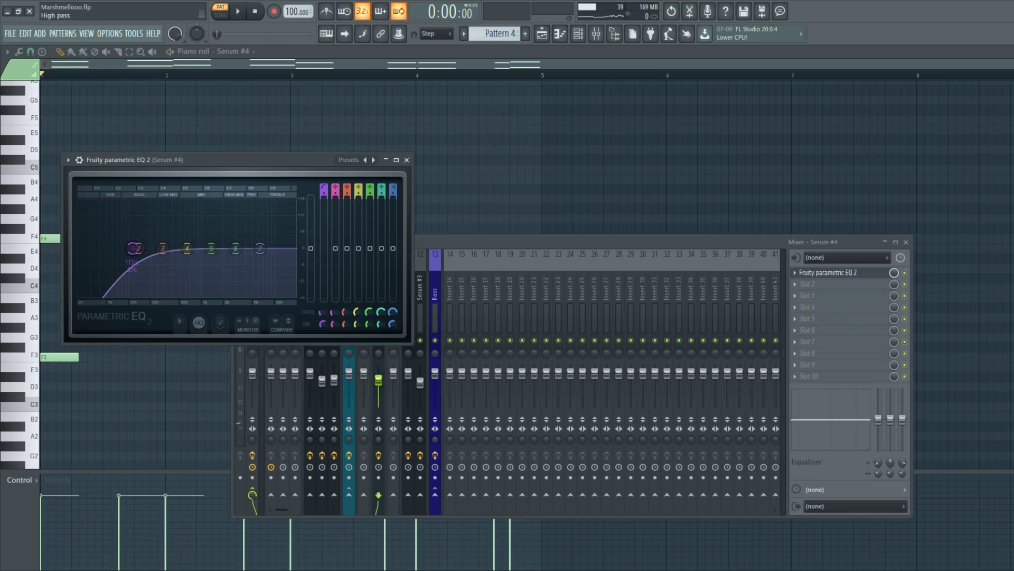
drag(134, 248, 139, 248)
key(space)
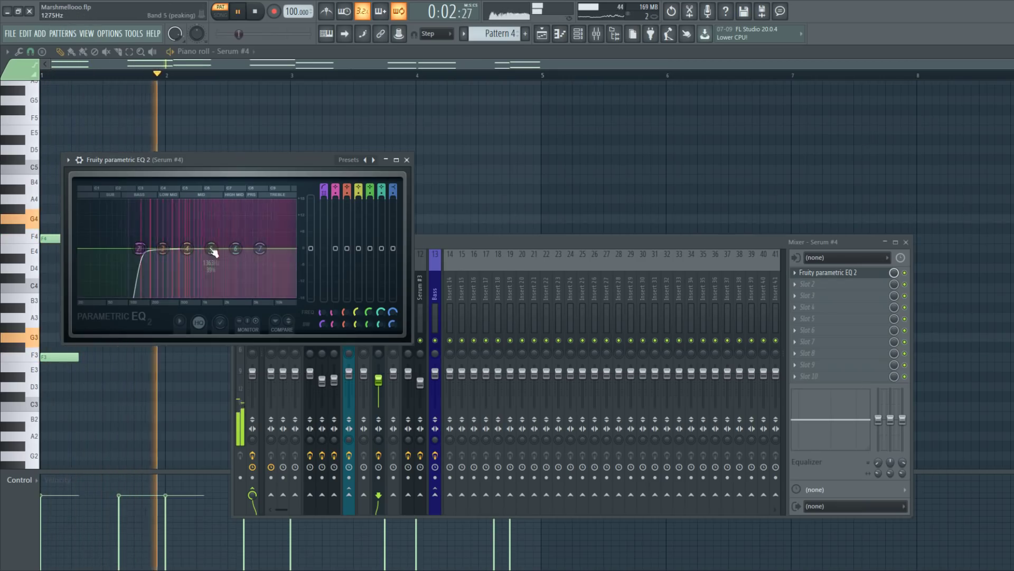
- Boost band 5 by 3 dB near 1675 Hz and lower bands 6 and 7 to tame the highs
drag(211, 248, 280, 278)
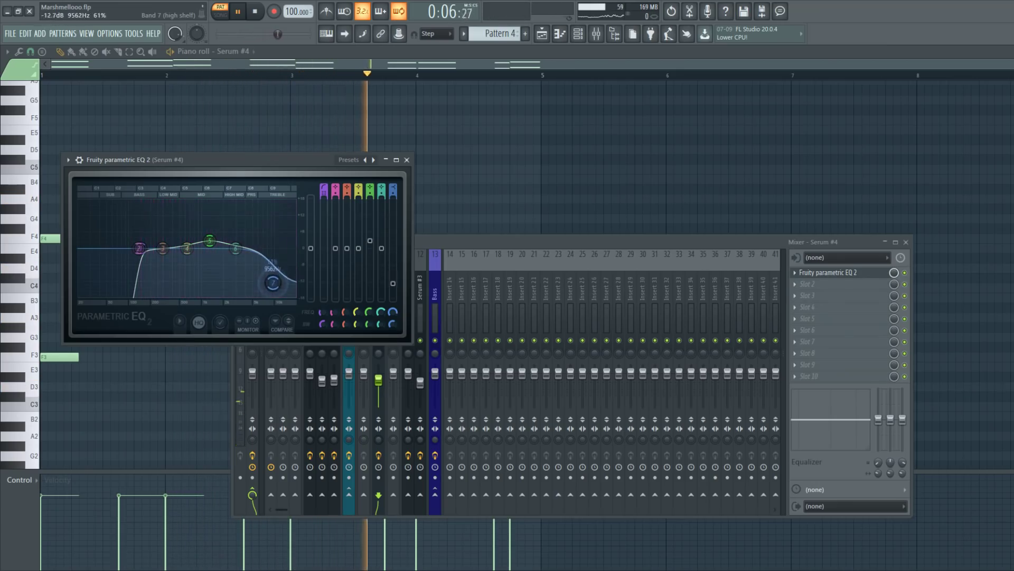
drag(236, 248, 235, 254)
drag(273, 283, 277, 300)
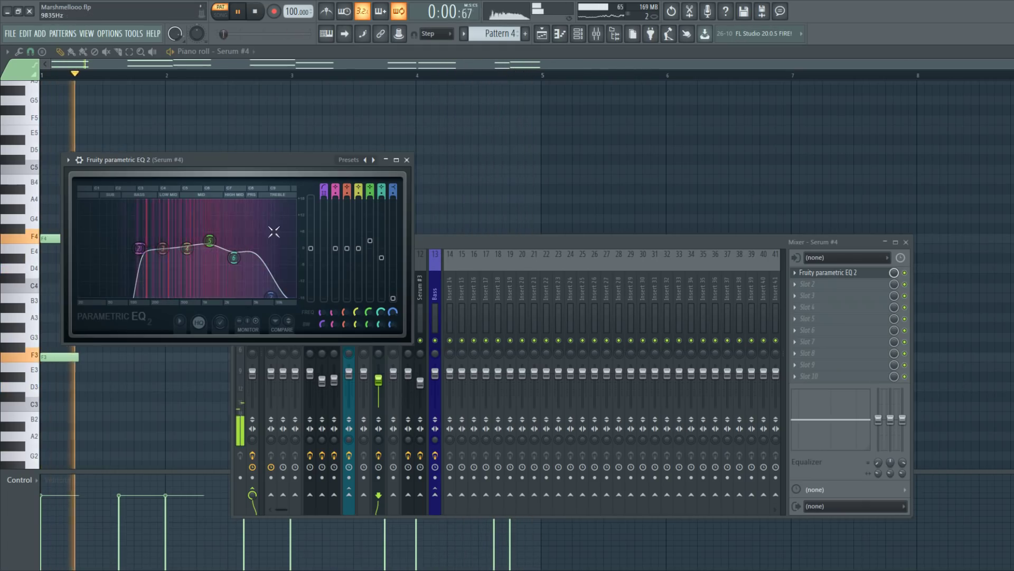
click(407, 160)
- Add Fruity Reeverb 2 to Serum #4's mixer track and audition it
key(space)
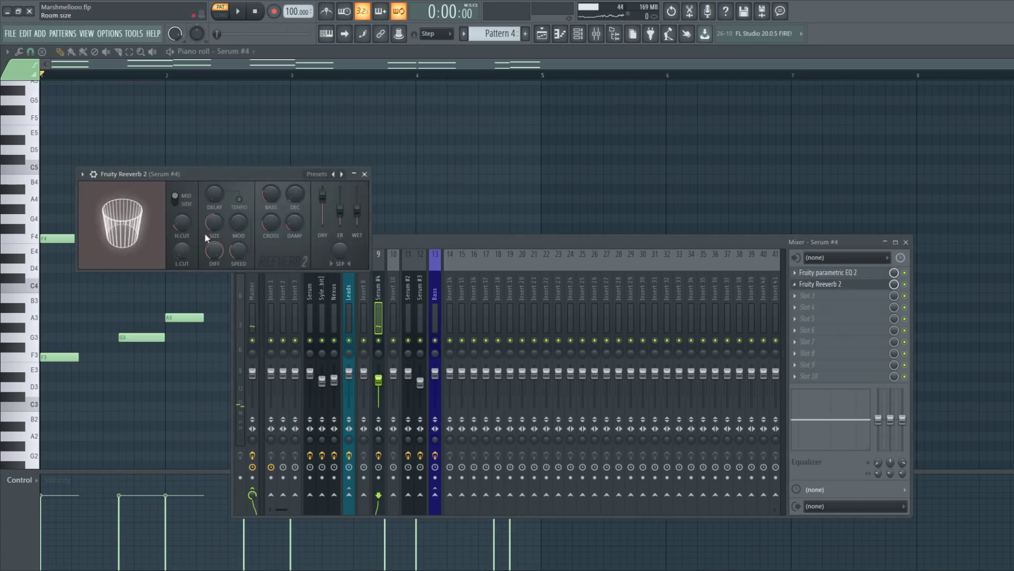
key(space)
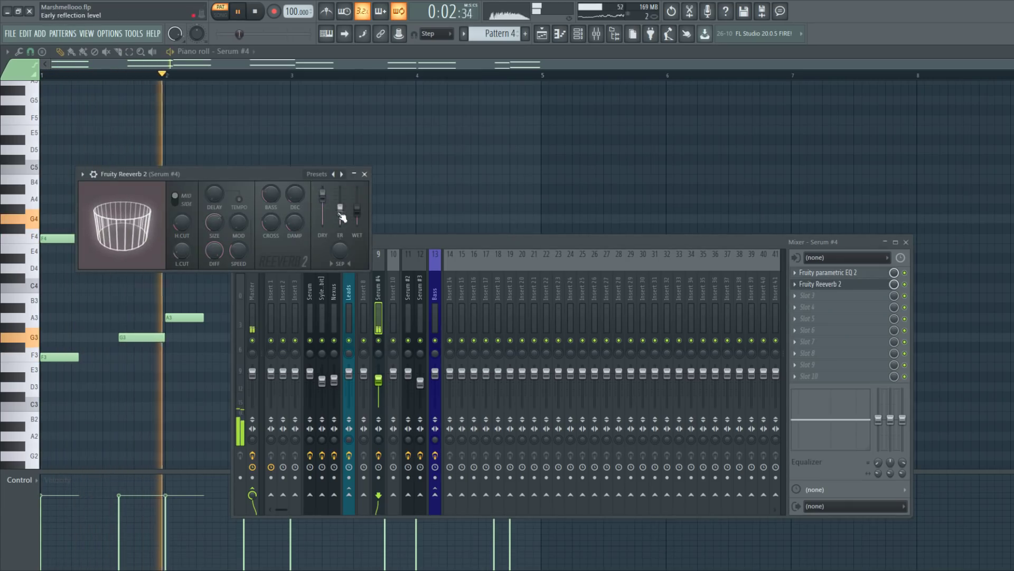
click(365, 174)
key(space)
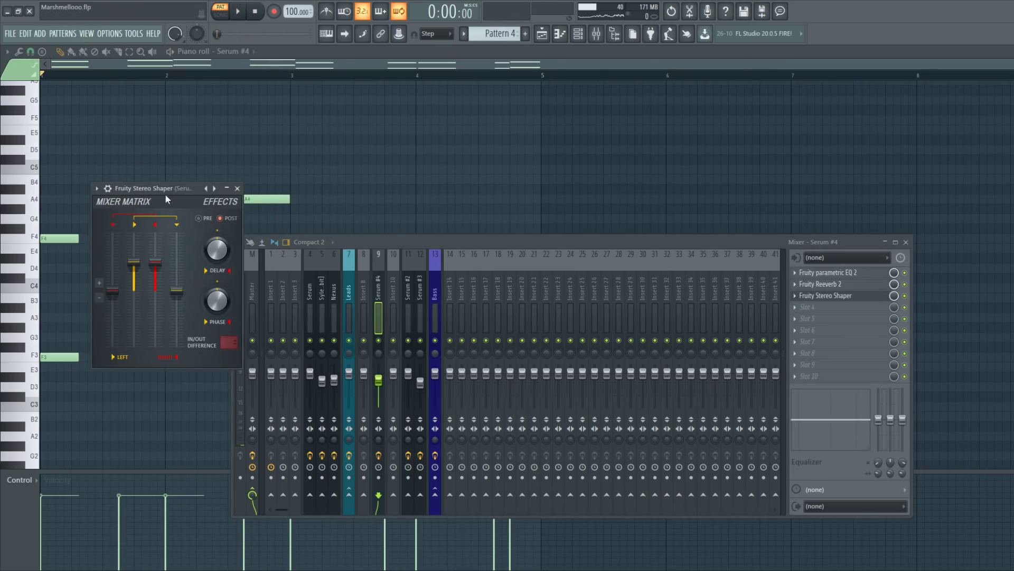
- Add Fruity Stereo Shaper with phase at 46% right, then Kickstart ducking at 52% mix
drag(166, 200, 206, 219)
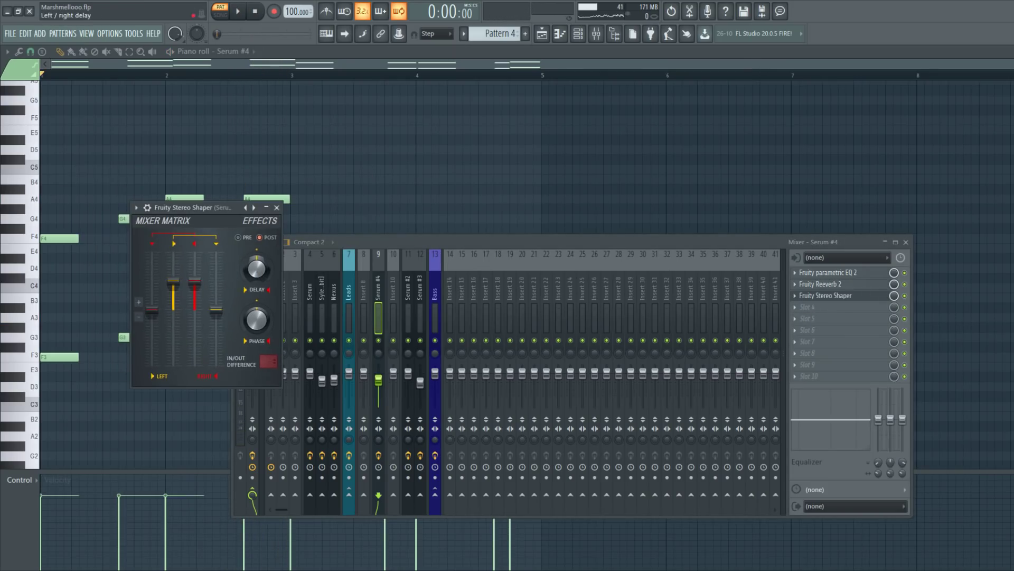
key(space)
drag(256, 325, 253, 322)
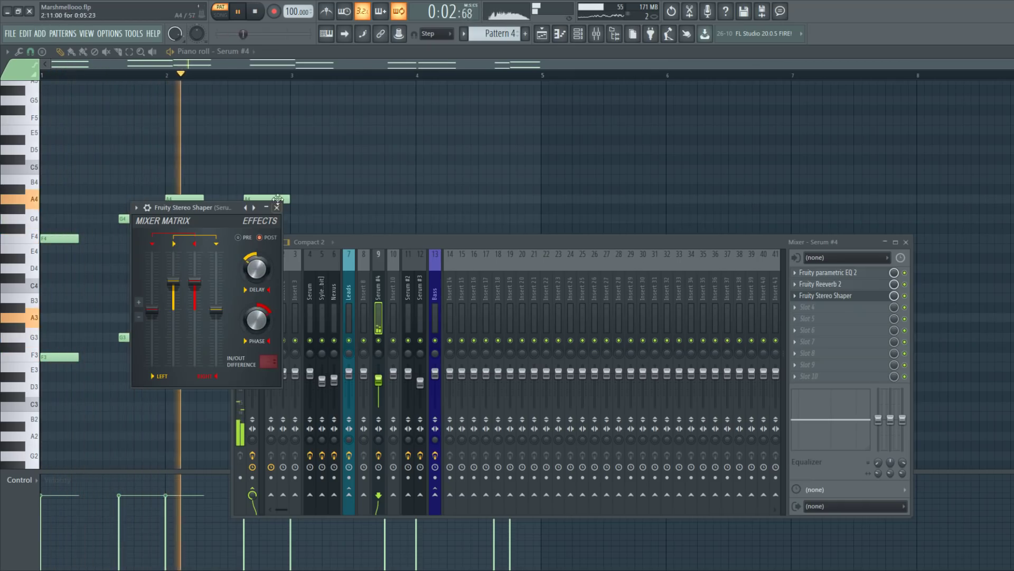
click(825, 295)
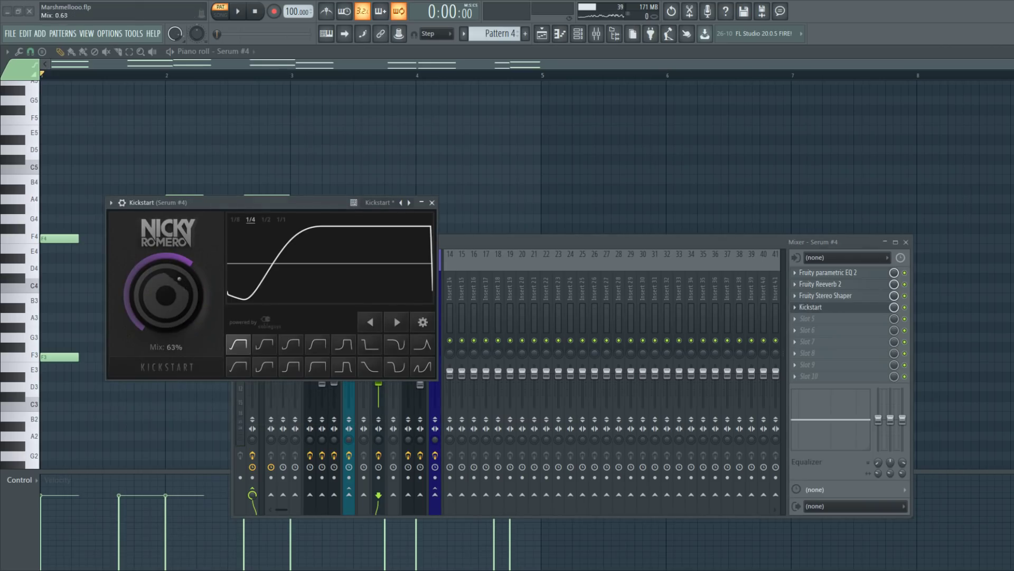
key(space)
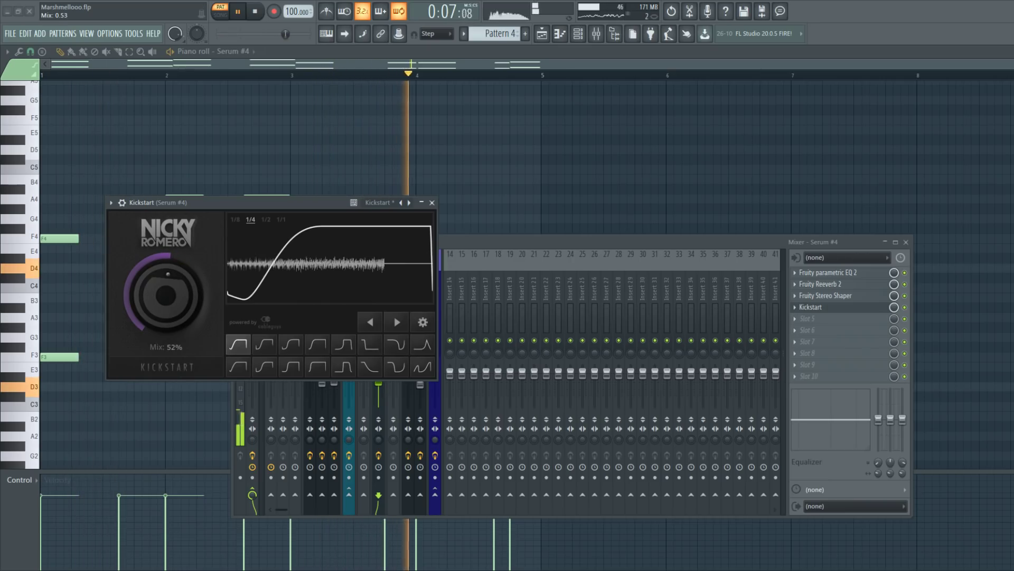
key(Escape)
- Place Pattern 4 on Track 2 and Pattern 3 on Track 3, then copy both to bar 5
click(542, 33)
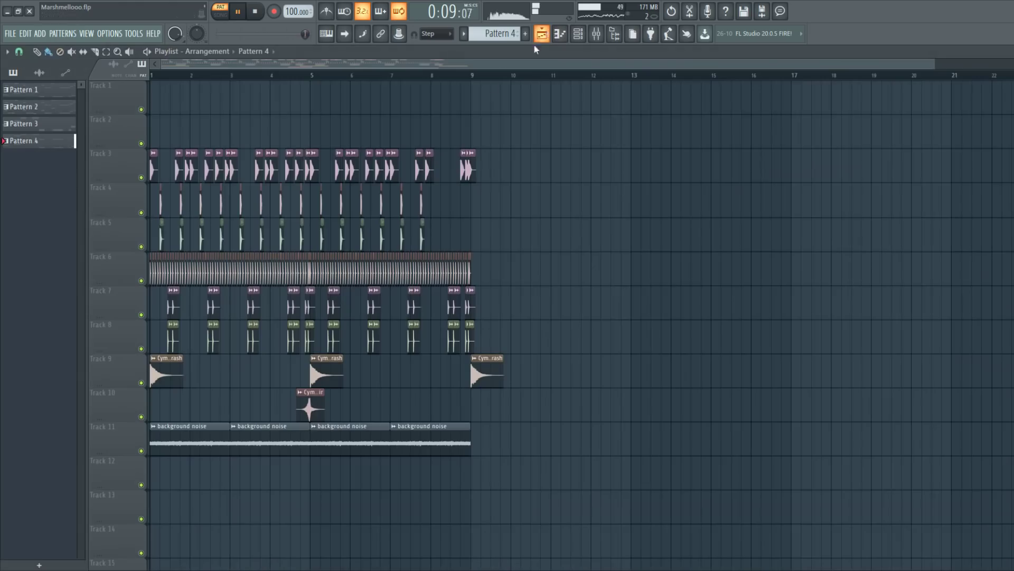
click(317, 131)
drag(317, 132, 175, 131)
key(space)
drag(597, 452, 64, 215)
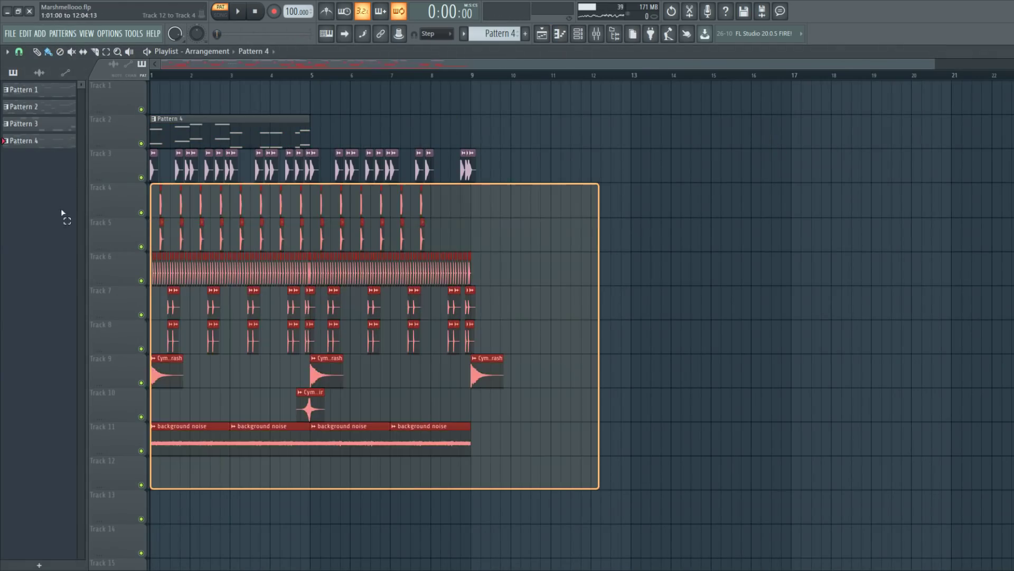
click(21, 123)
click(159, 164)
key(space)
drag(328, 169, 181, 83)
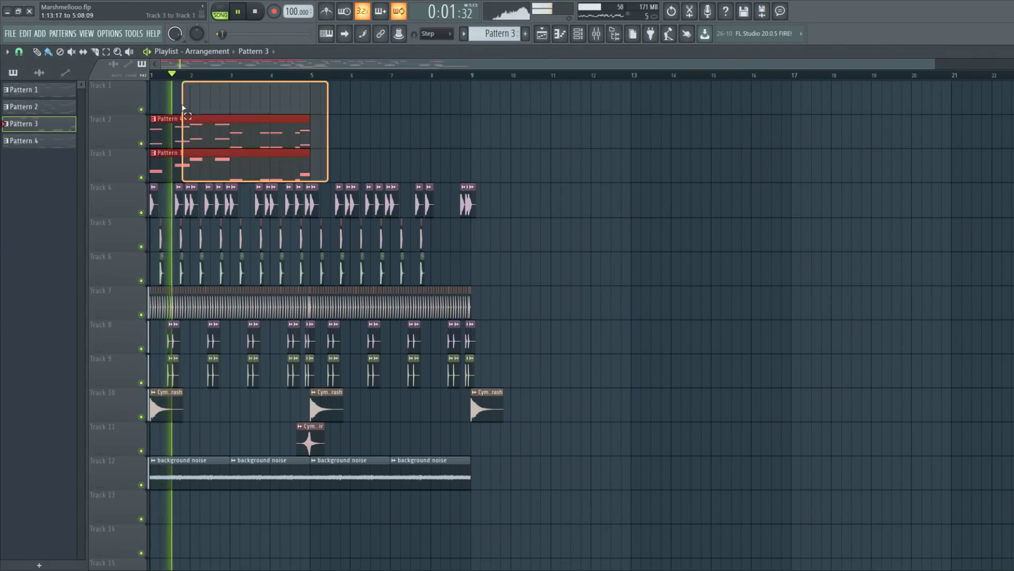
drag(195, 136, 355, 136)
click(693, 215)
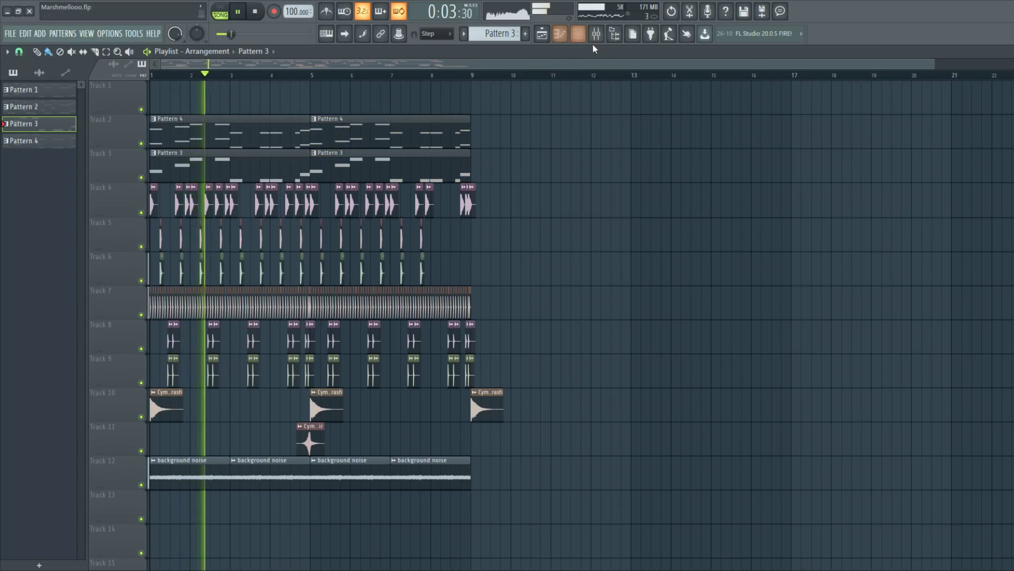
- Raise the Bass mixer channel's Kickstart mix to 84%
key(F9)
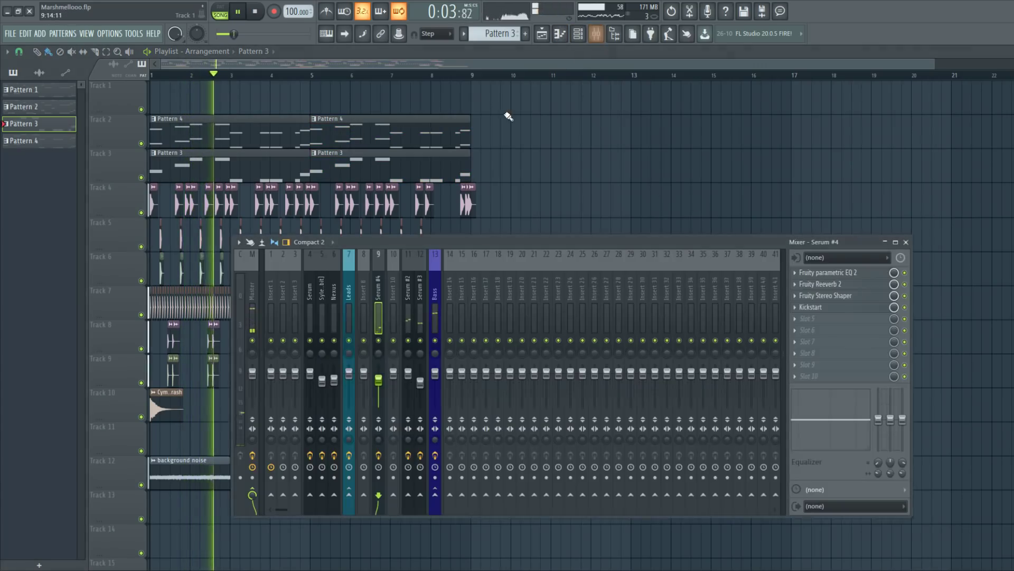
click(432, 297)
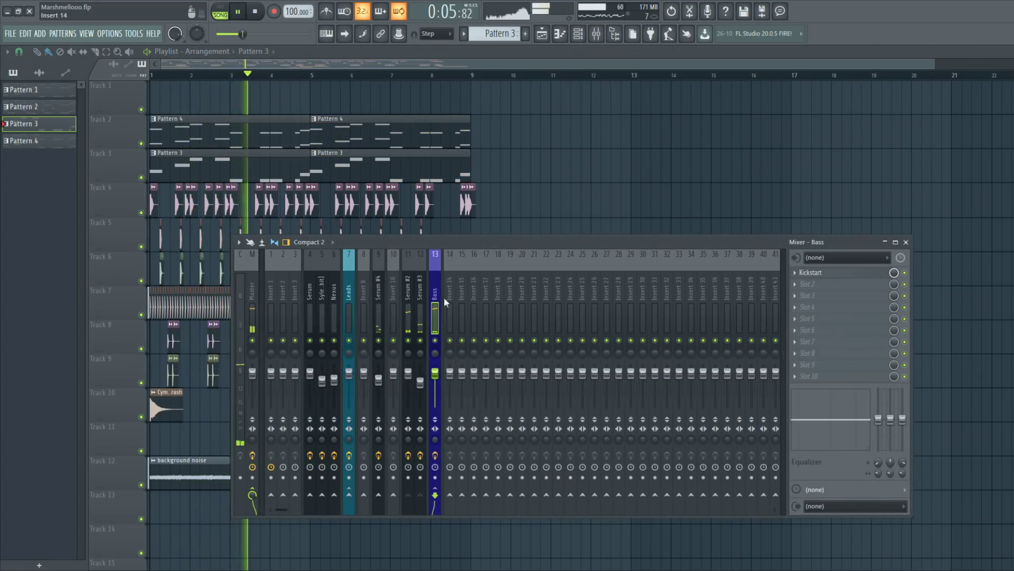
click(828, 272)
drag(93, 253, 93, 204)
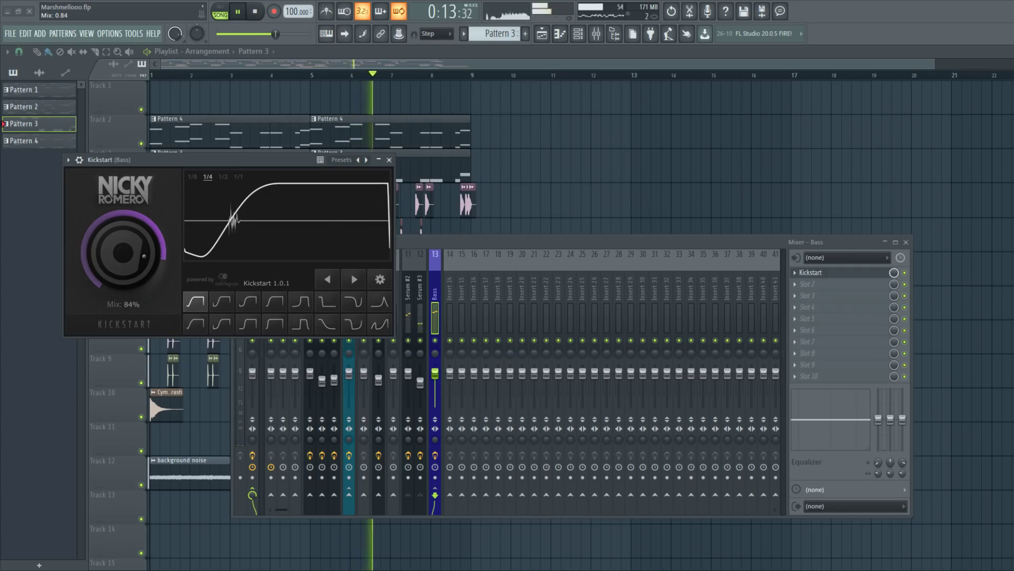
click(390, 160)
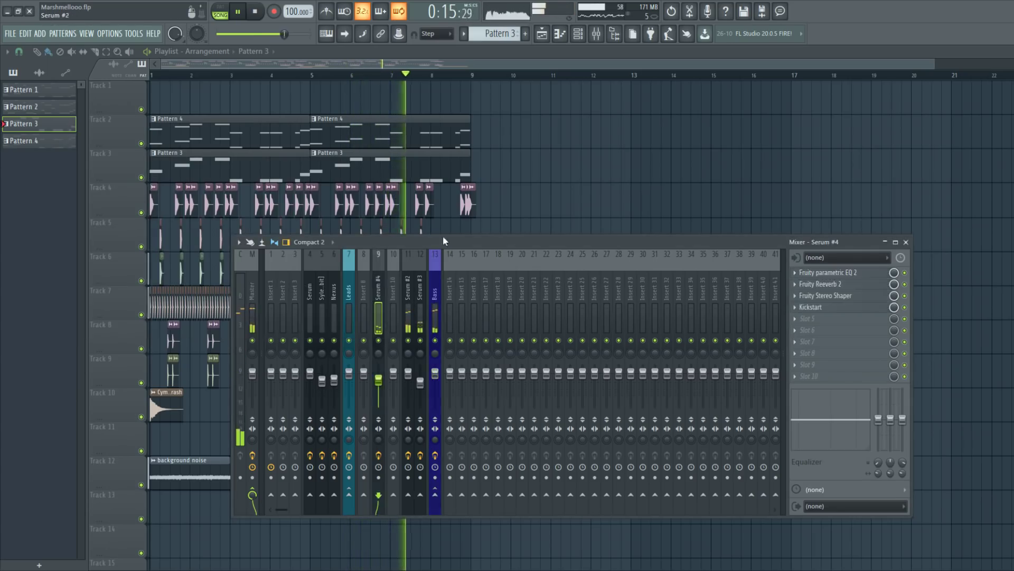
key(F9)
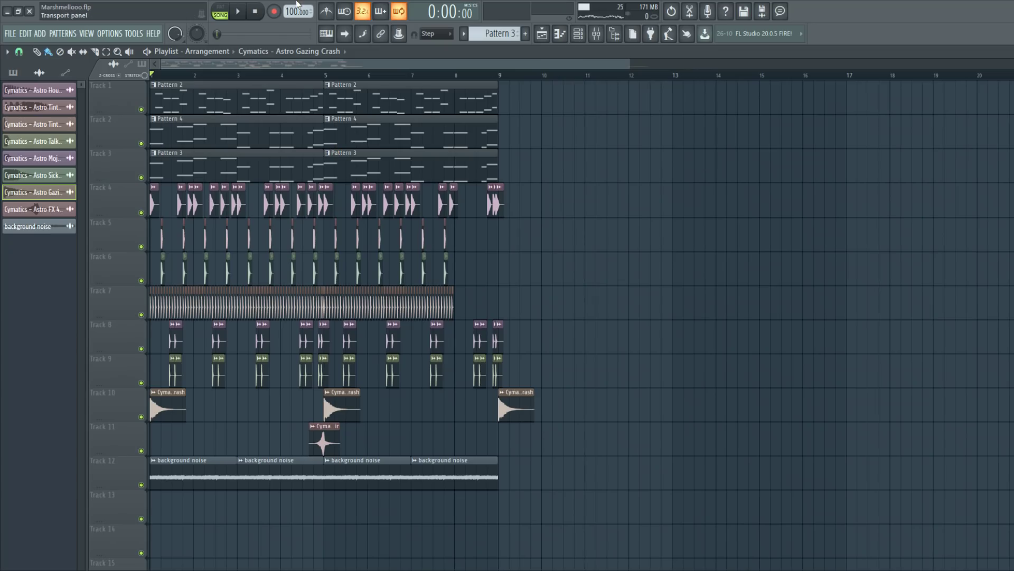
click(237, 17)
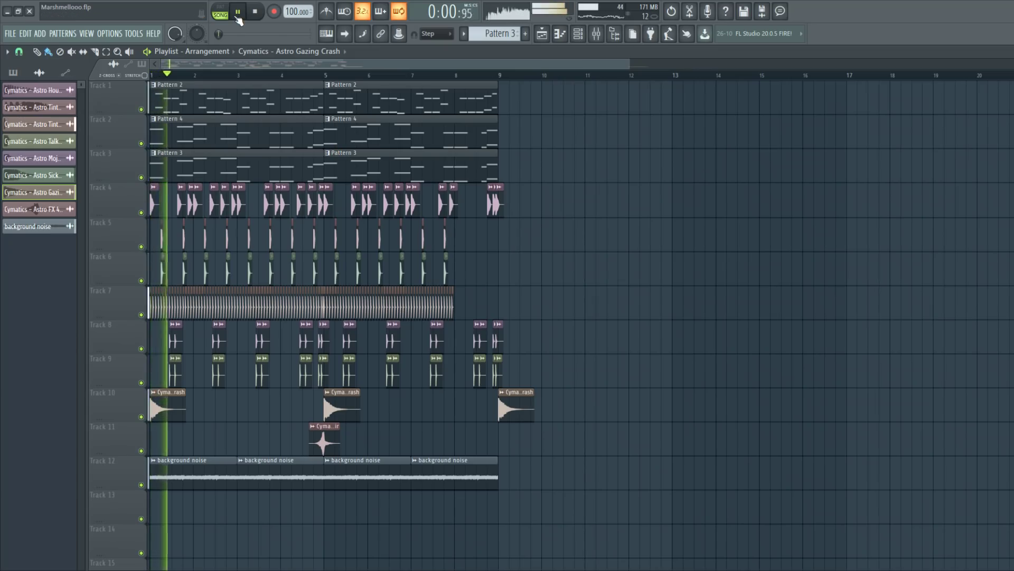